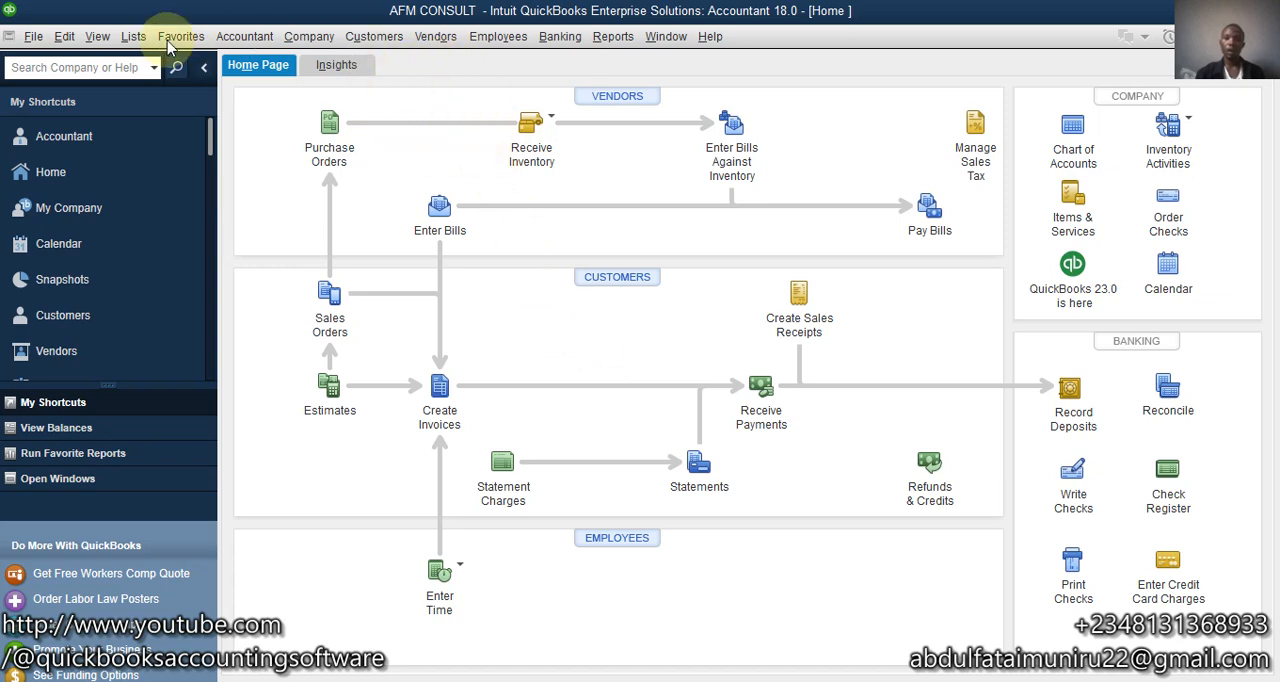
- Enable Undeposited Funds as the default deposit-to account in the company payments preferences, allowing open windows to close
click(64, 36)
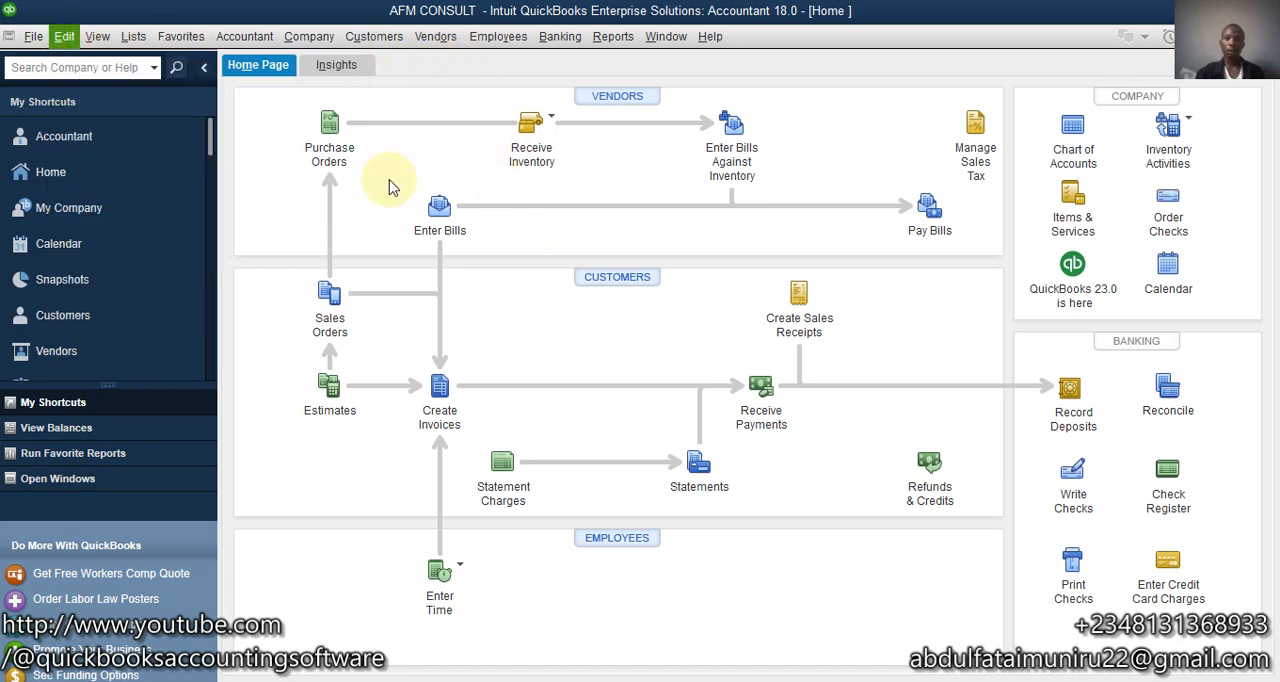
click(97, 36)
click(64, 36)
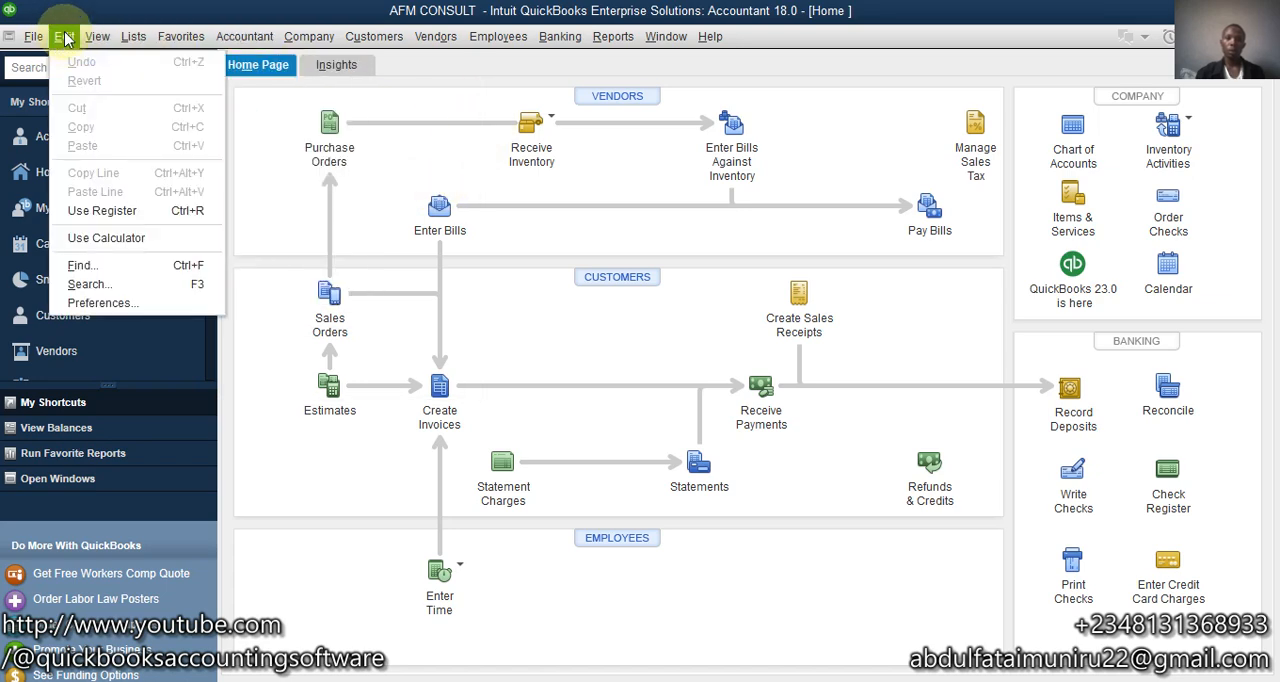
click(98, 304)
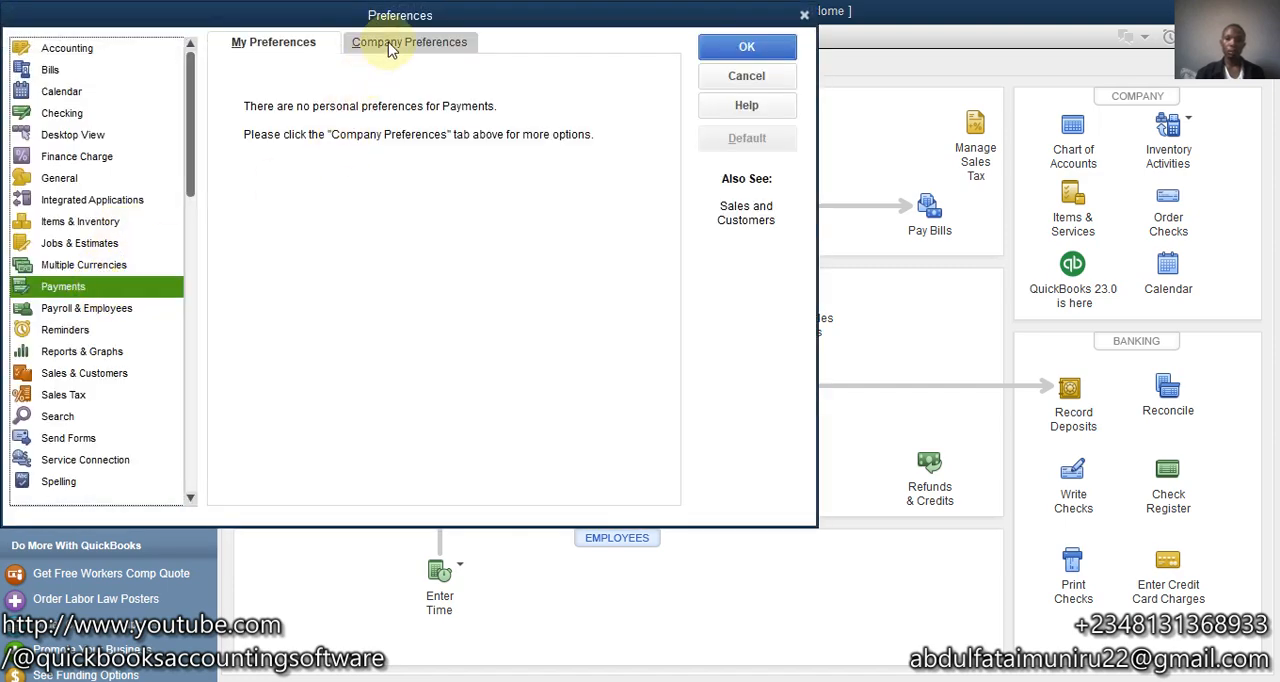
click(391, 45)
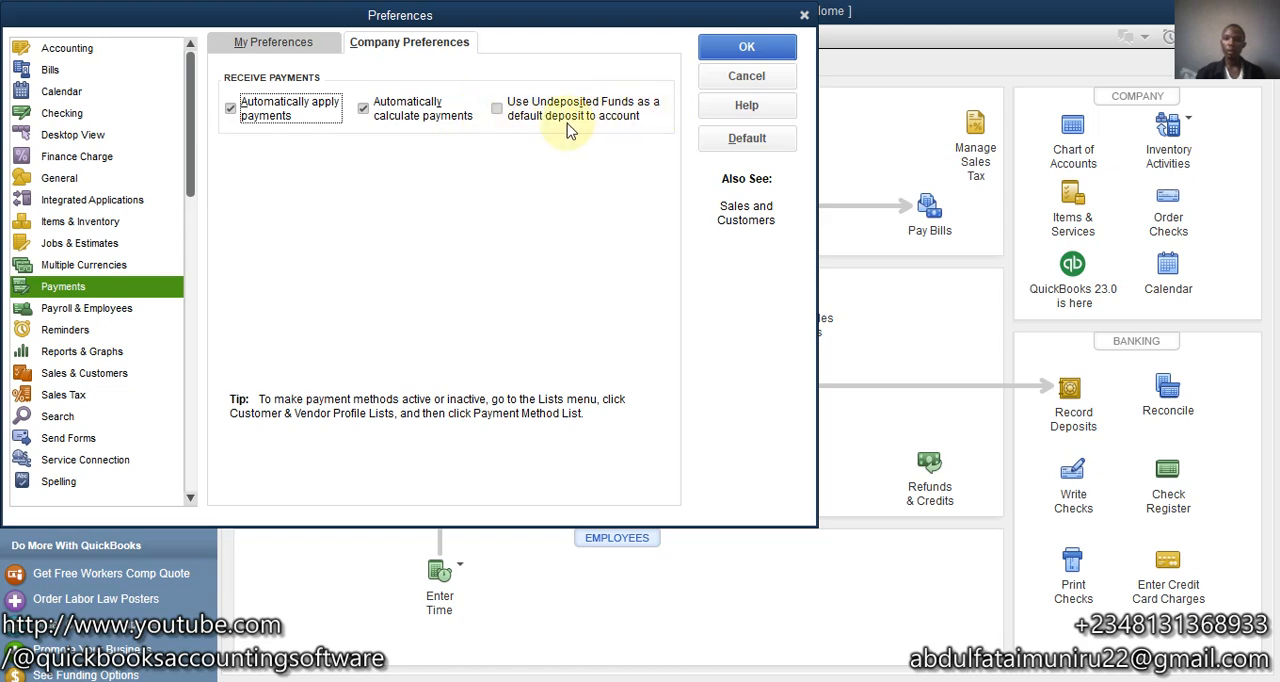
click(494, 112)
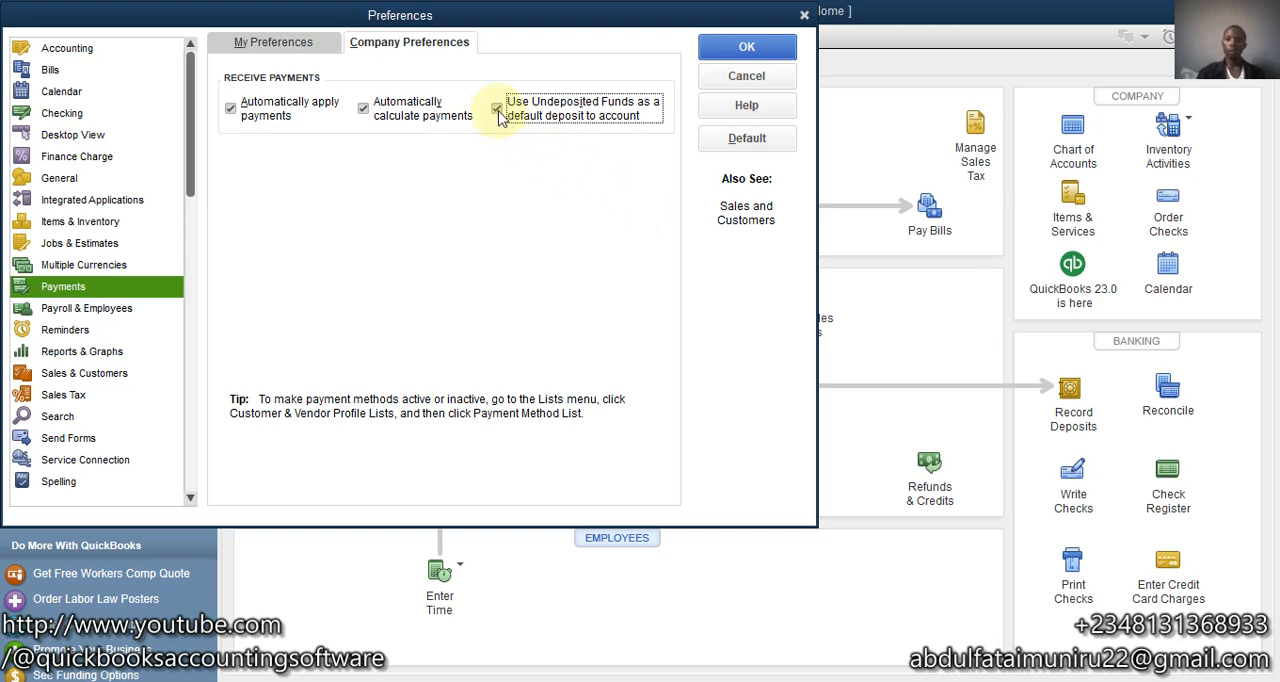
click(740, 46)
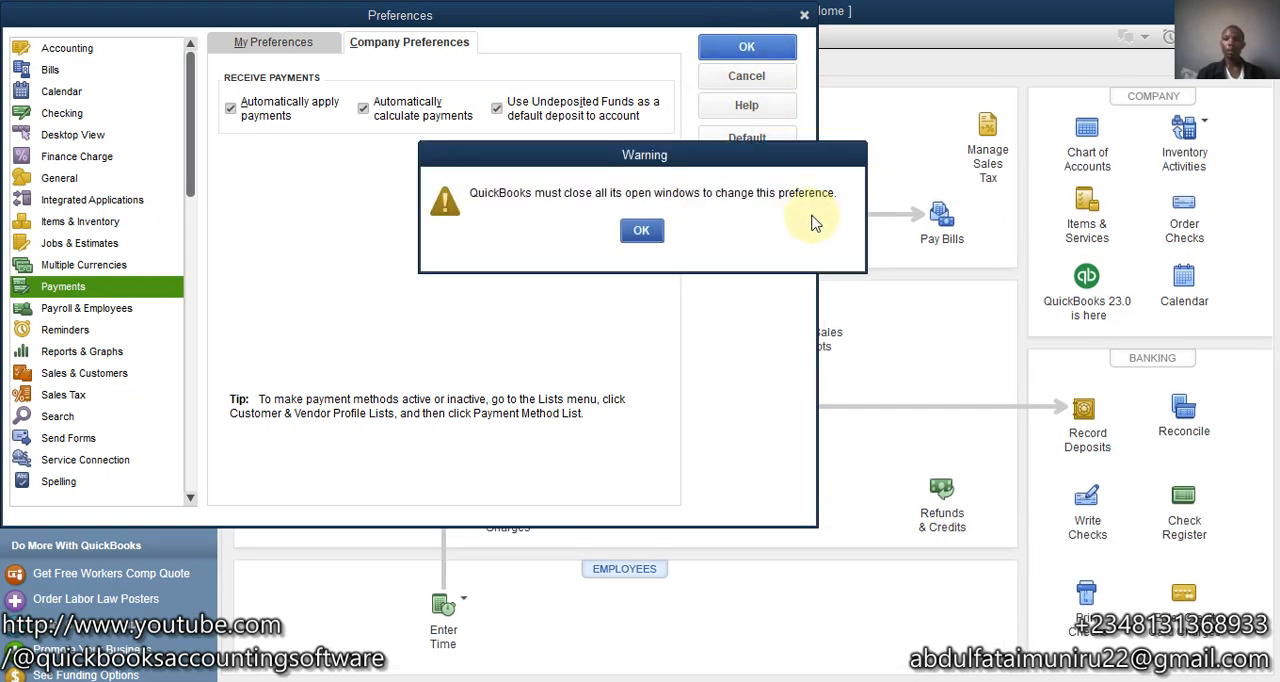
click(643, 234)
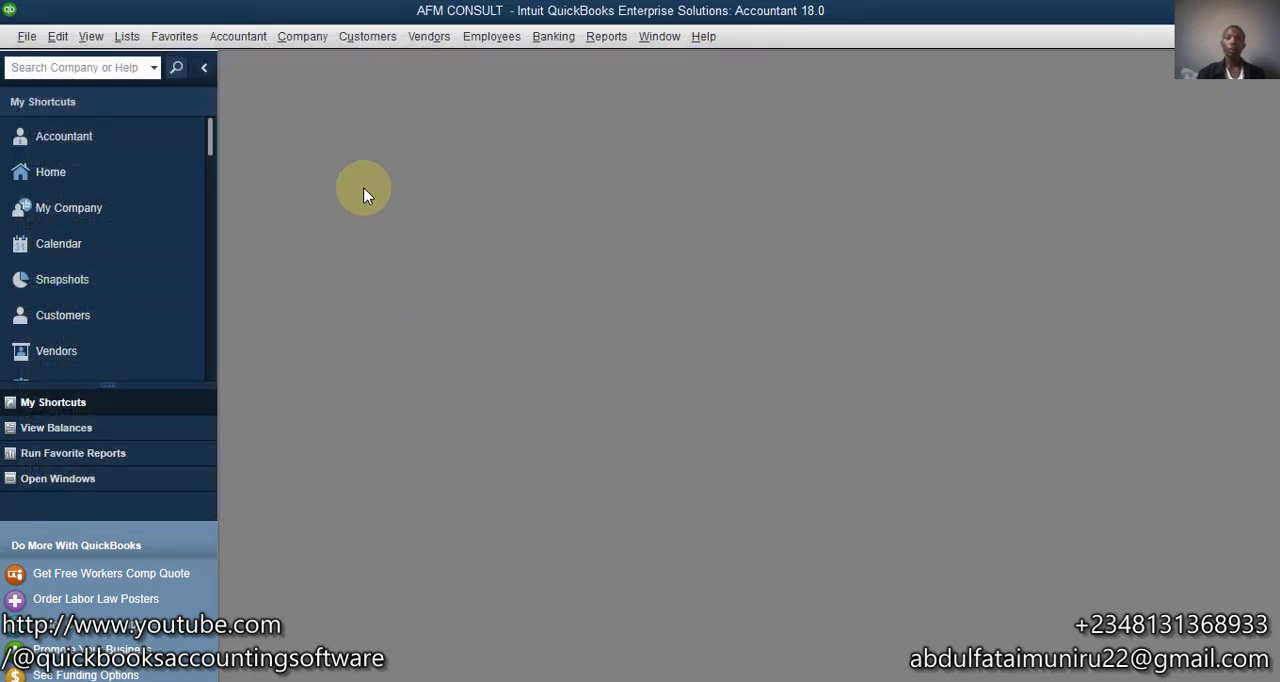
- Reopen the home page in a maximized window and start a new sales receipt
click(112, 176)
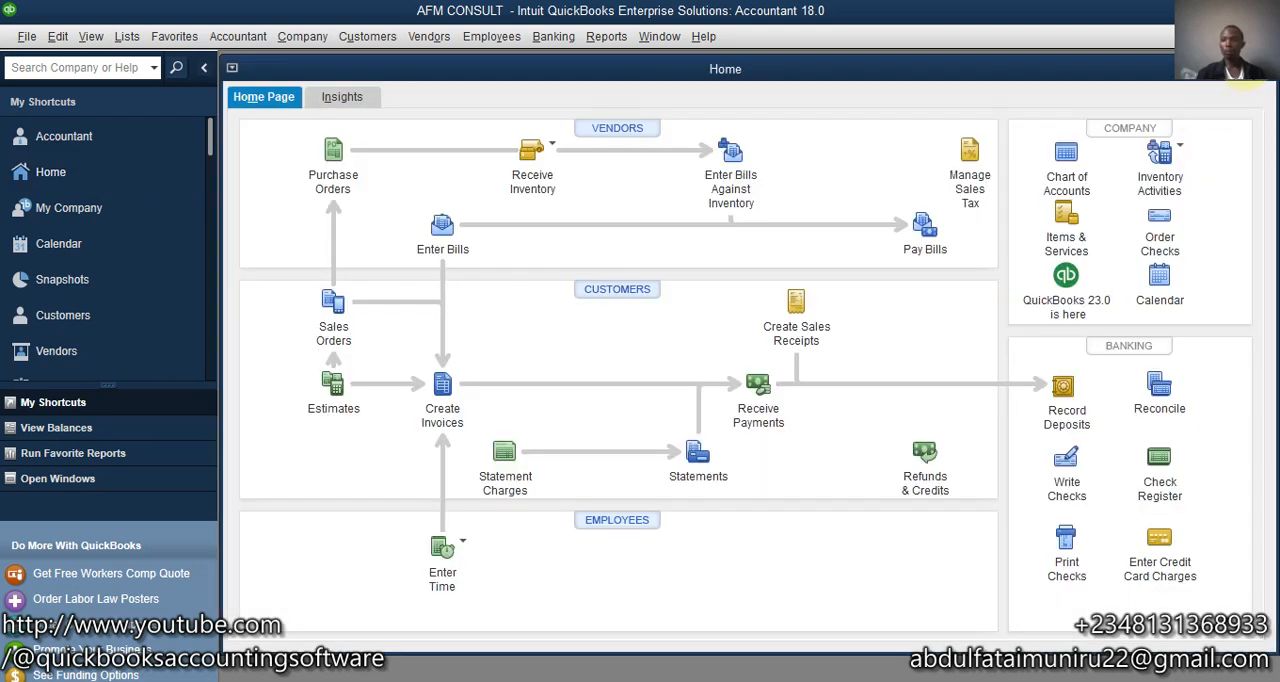
click(1245, 67)
click(794, 295)
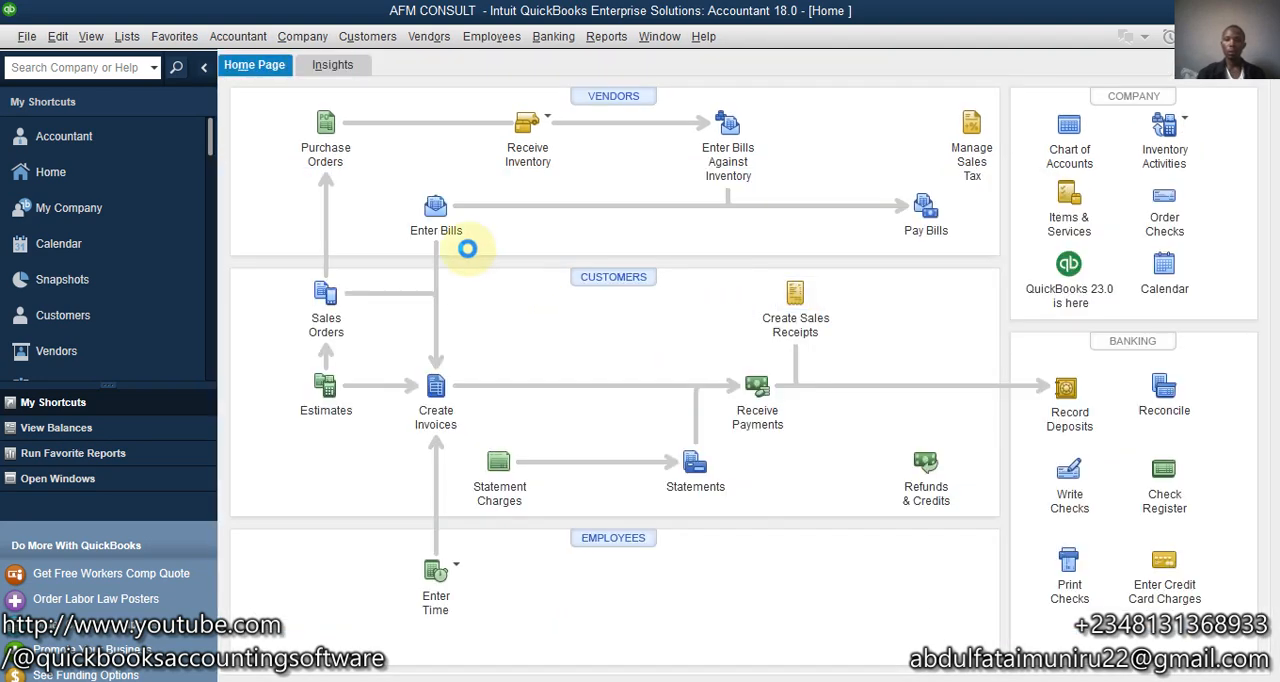
click(798, 320)
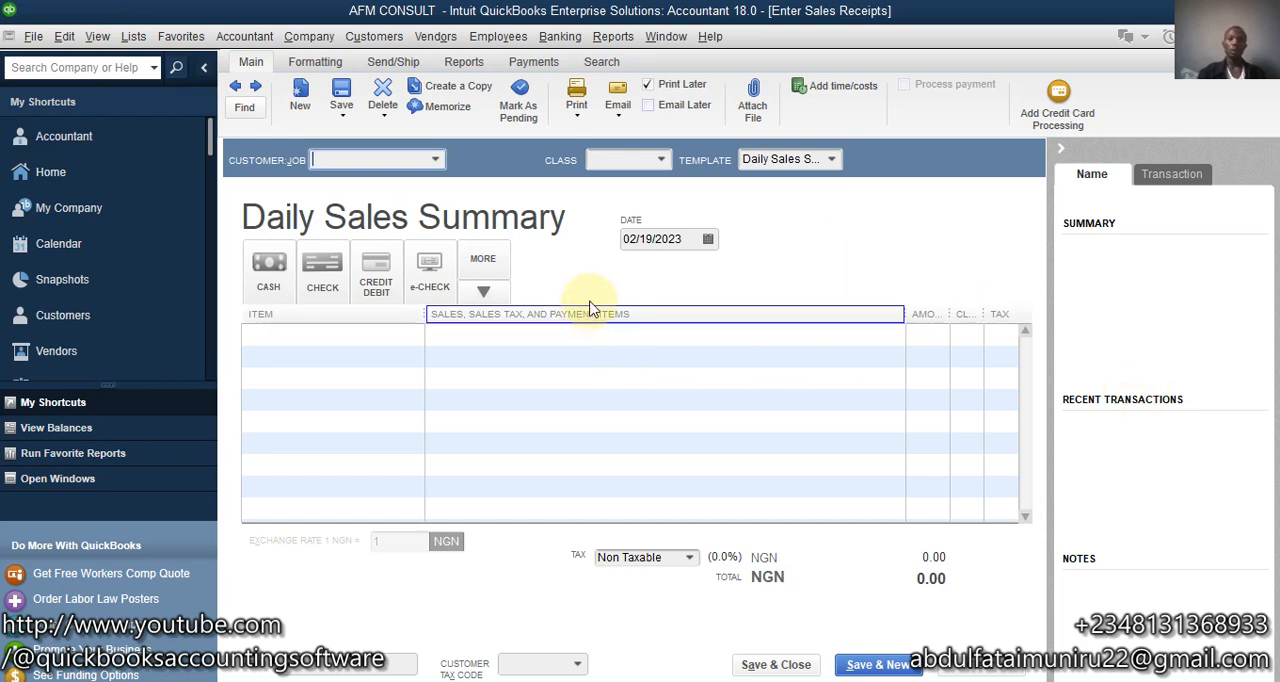
- Choose ABC COMPANY as the receipt's customer and add the Gardening item on the first line, accepting the sales tax code notice
click(436, 162)
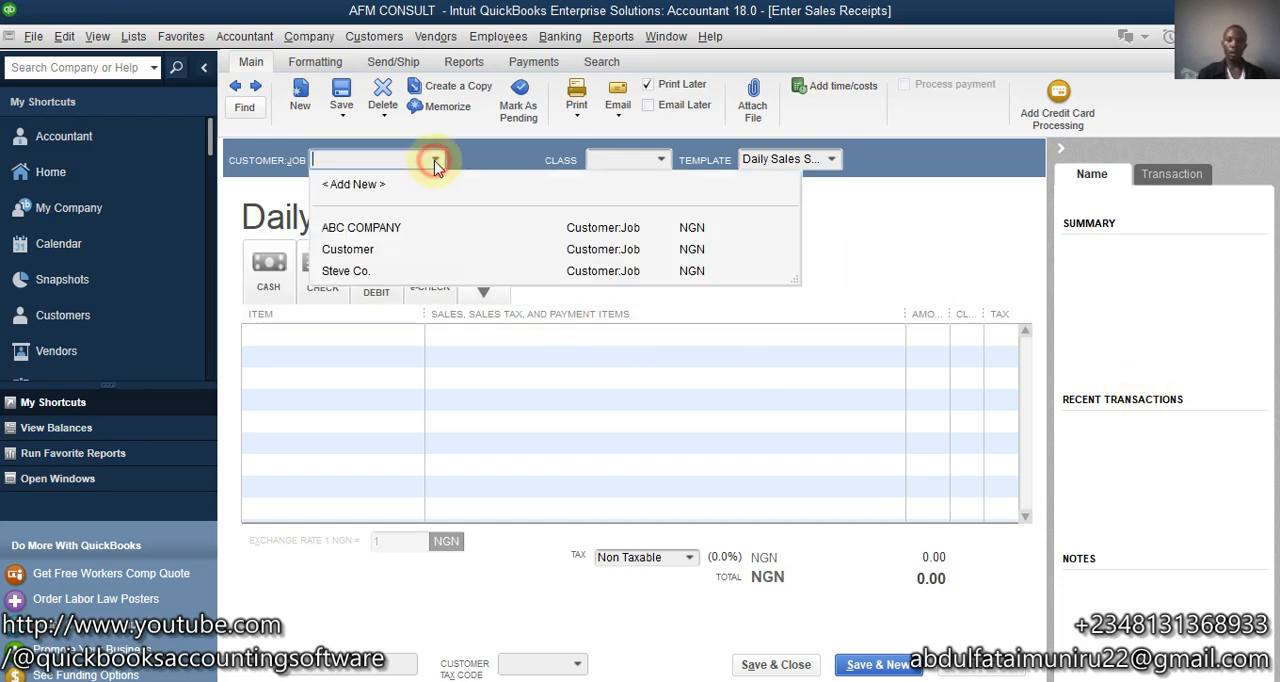
click(352, 226)
click(329, 336)
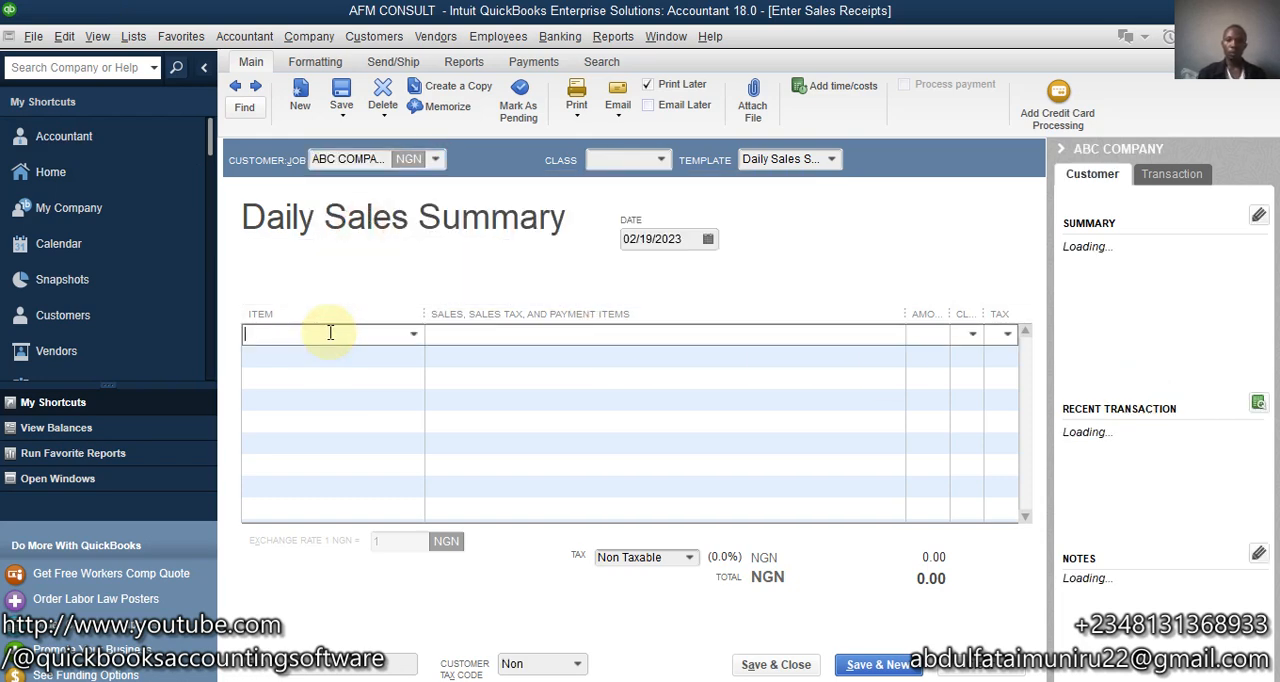
click(413, 335)
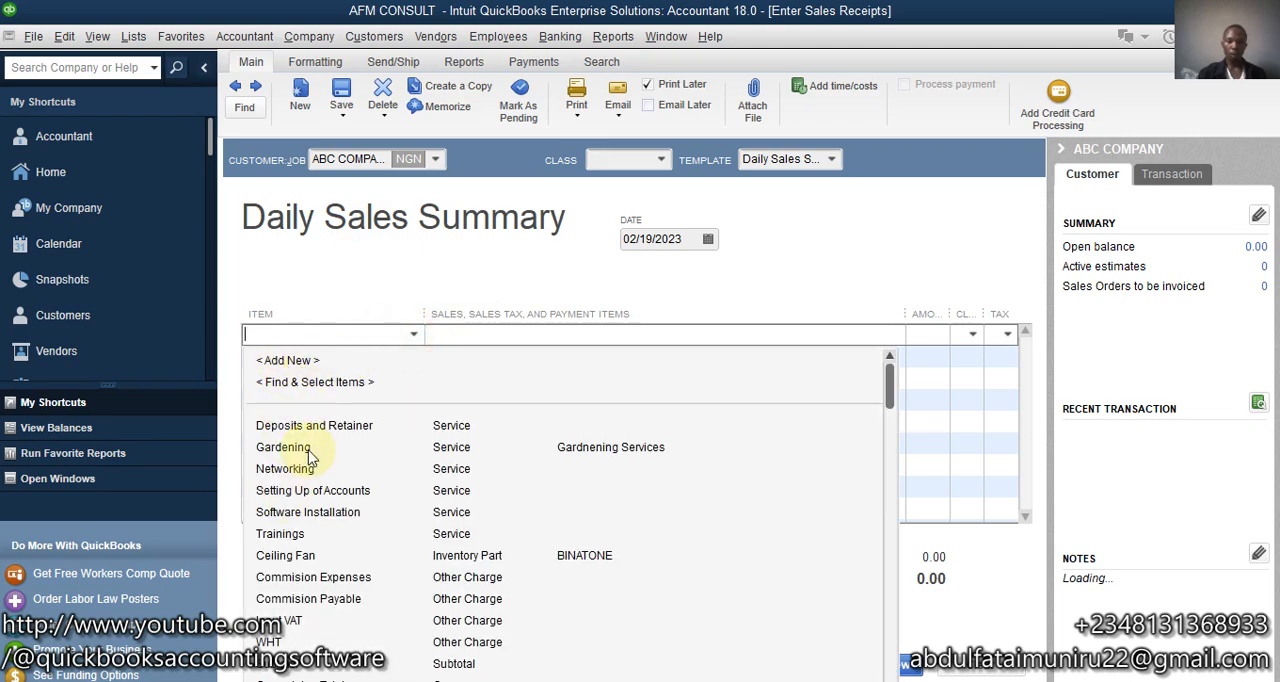
click(313, 447)
click(958, 336)
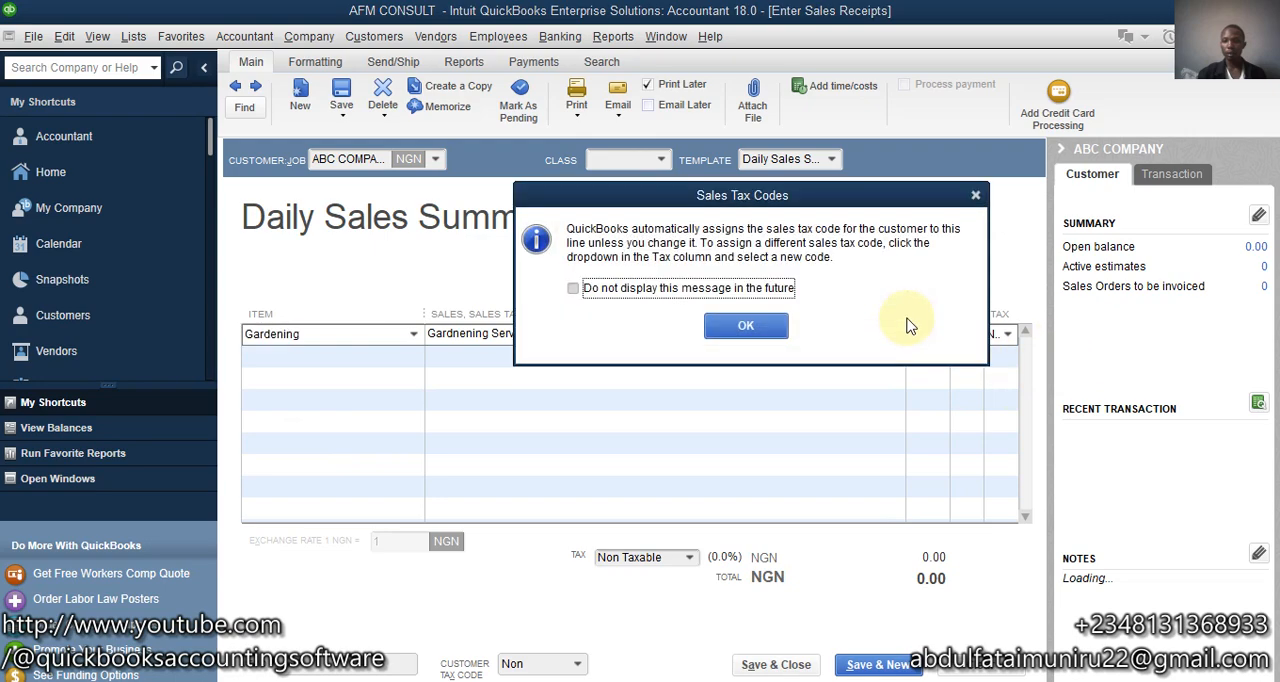
click(746, 327)
- Set the Gardening line's amount to 12,000 and save the sales receipt without assigning a class
click(930, 334)
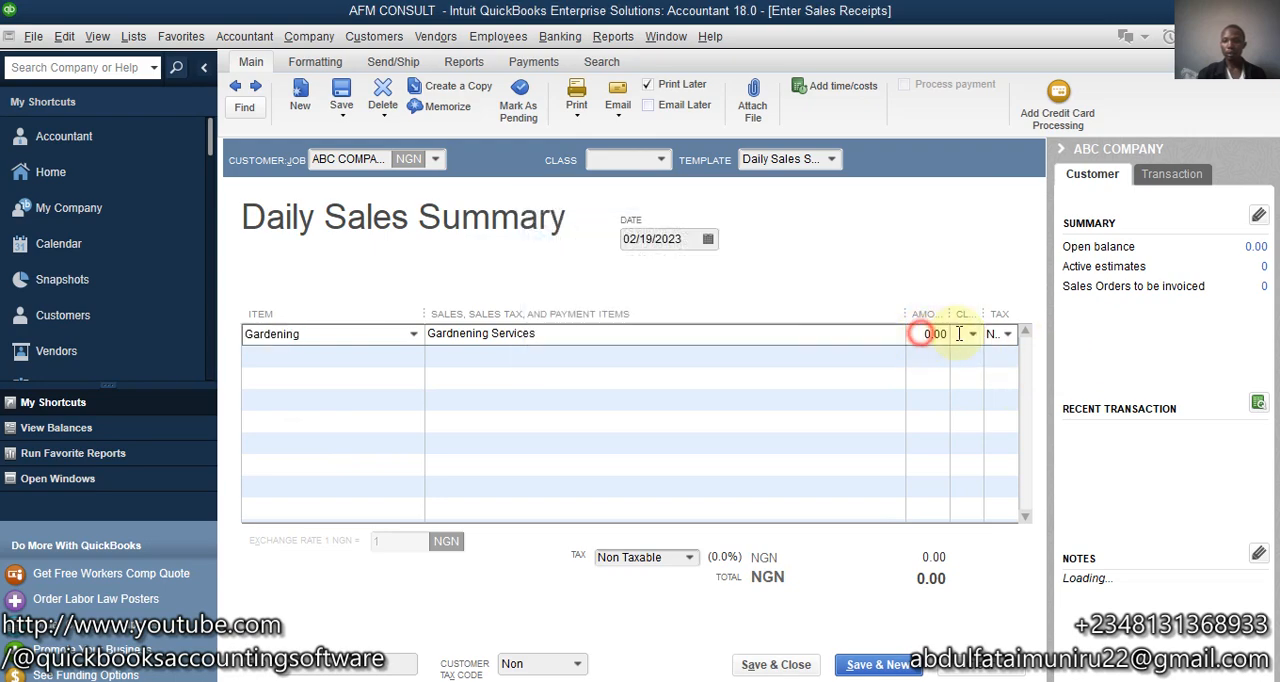
text(12000)
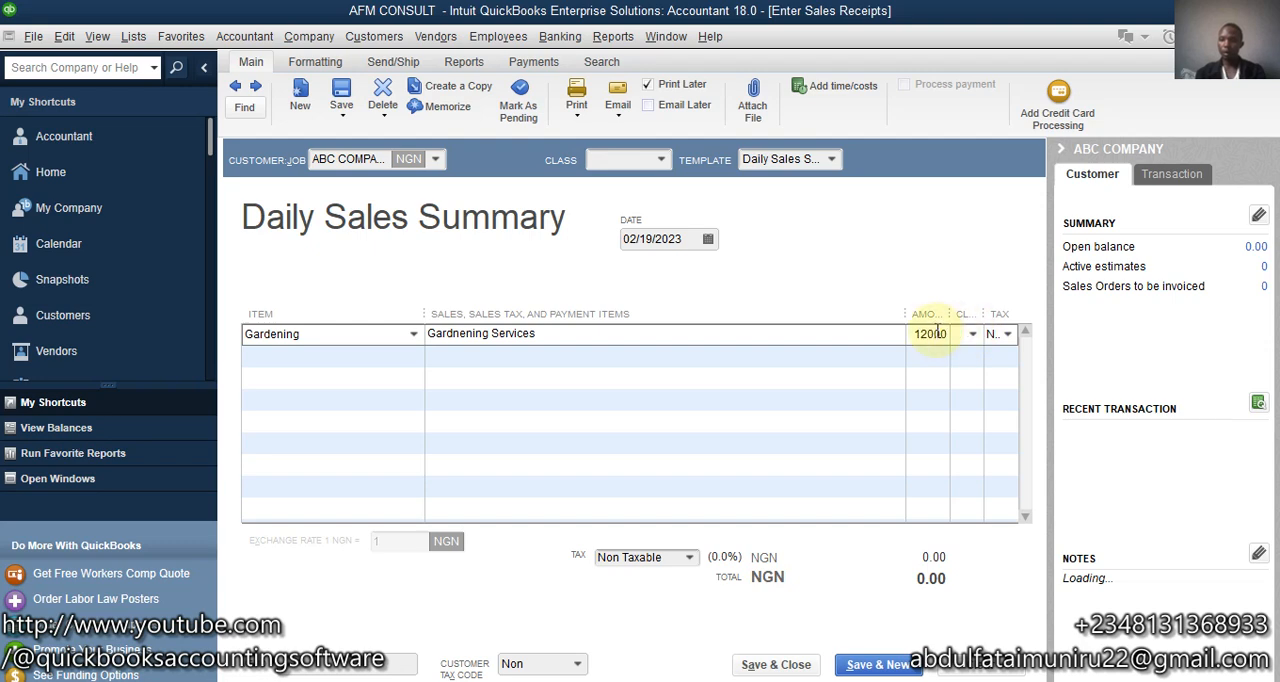
click(837, 338)
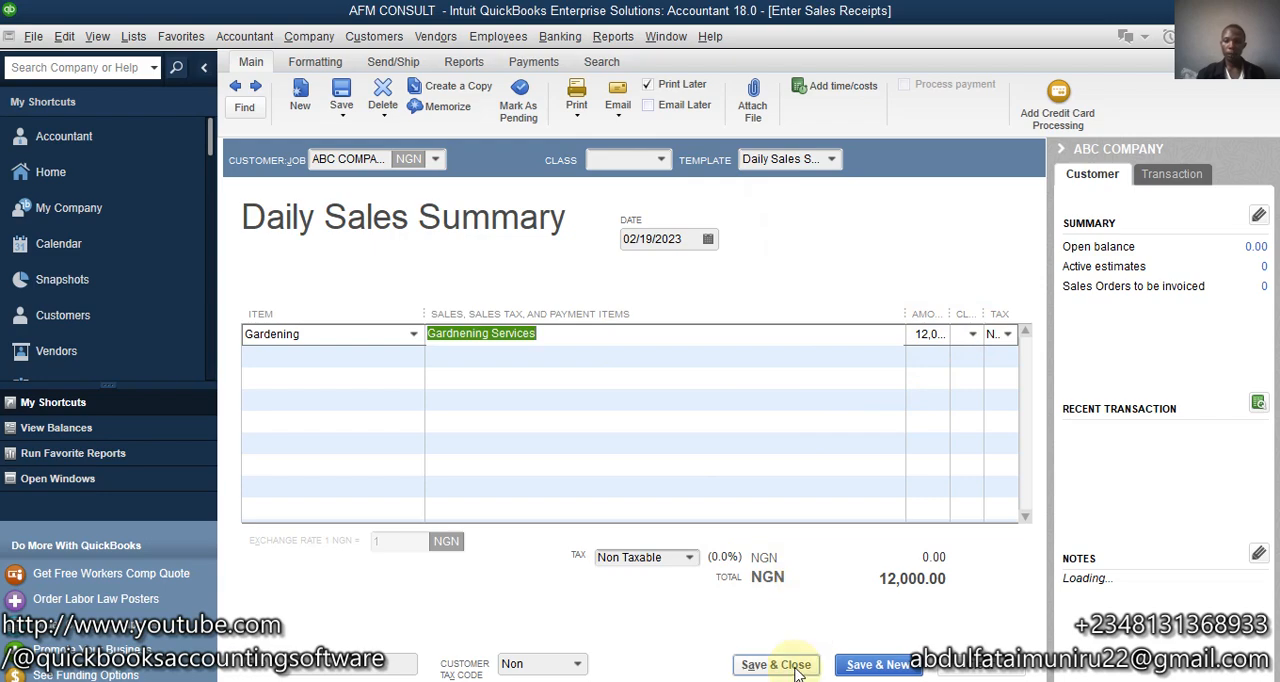
click(790, 665)
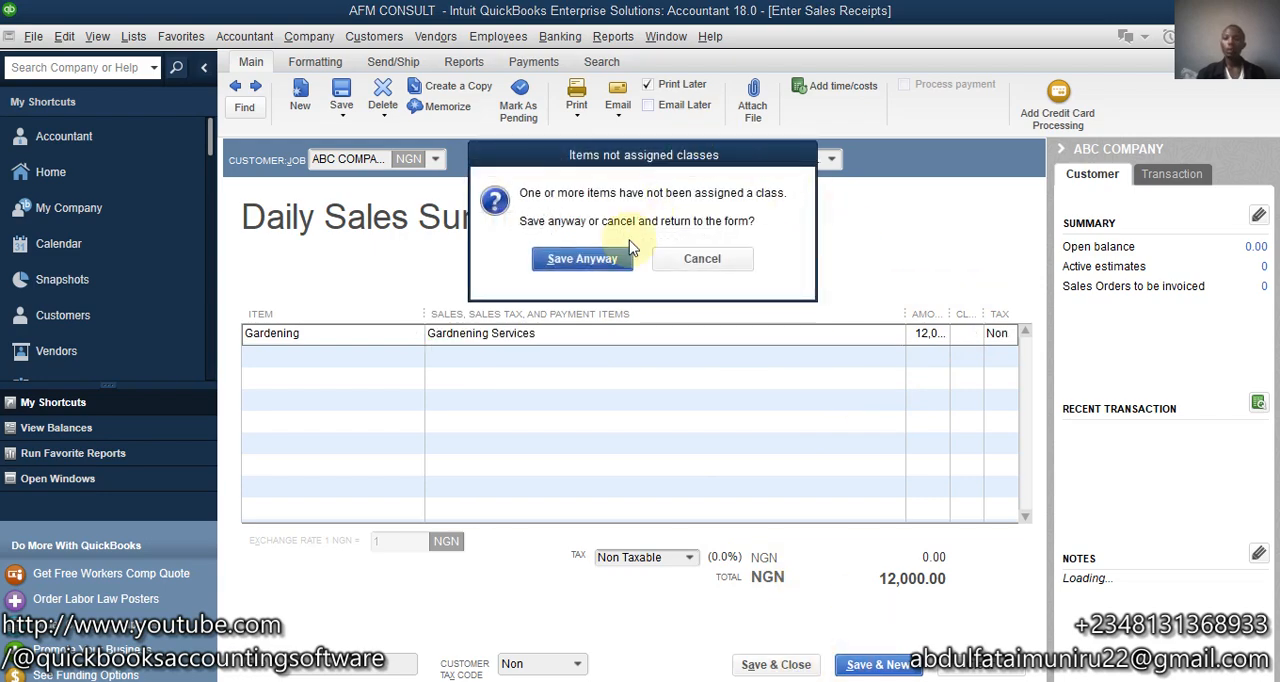
click(574, 262)
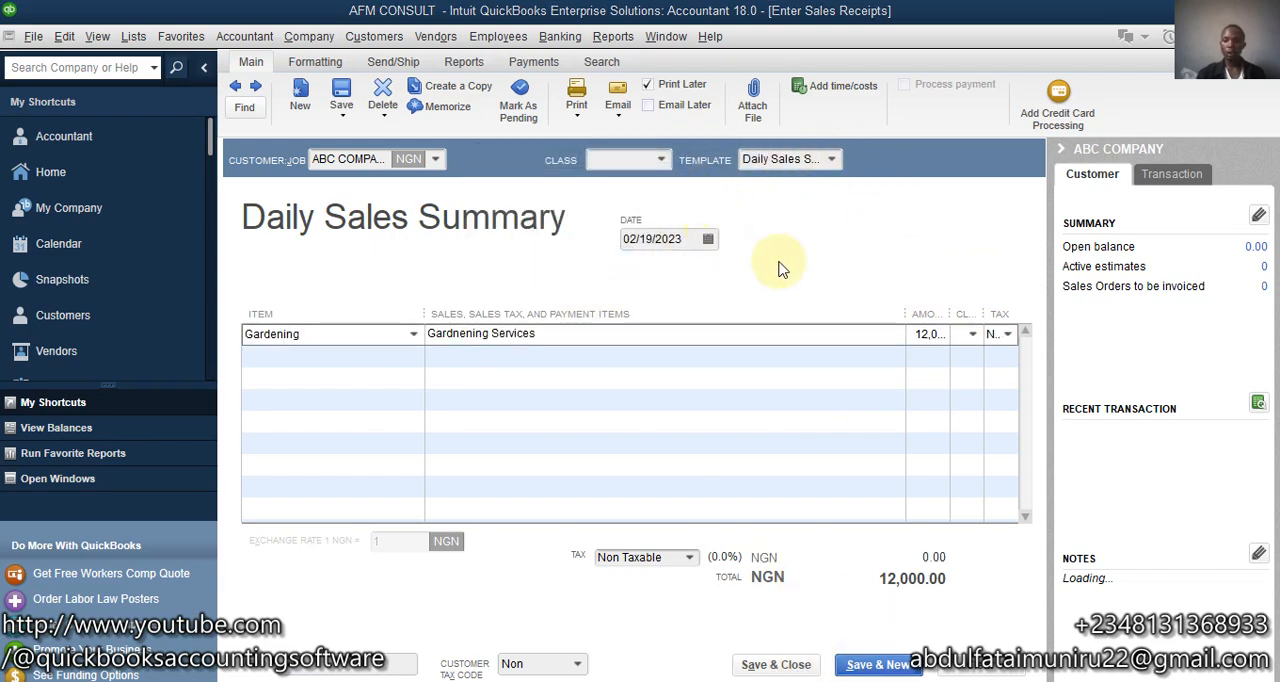
click(775, 478)
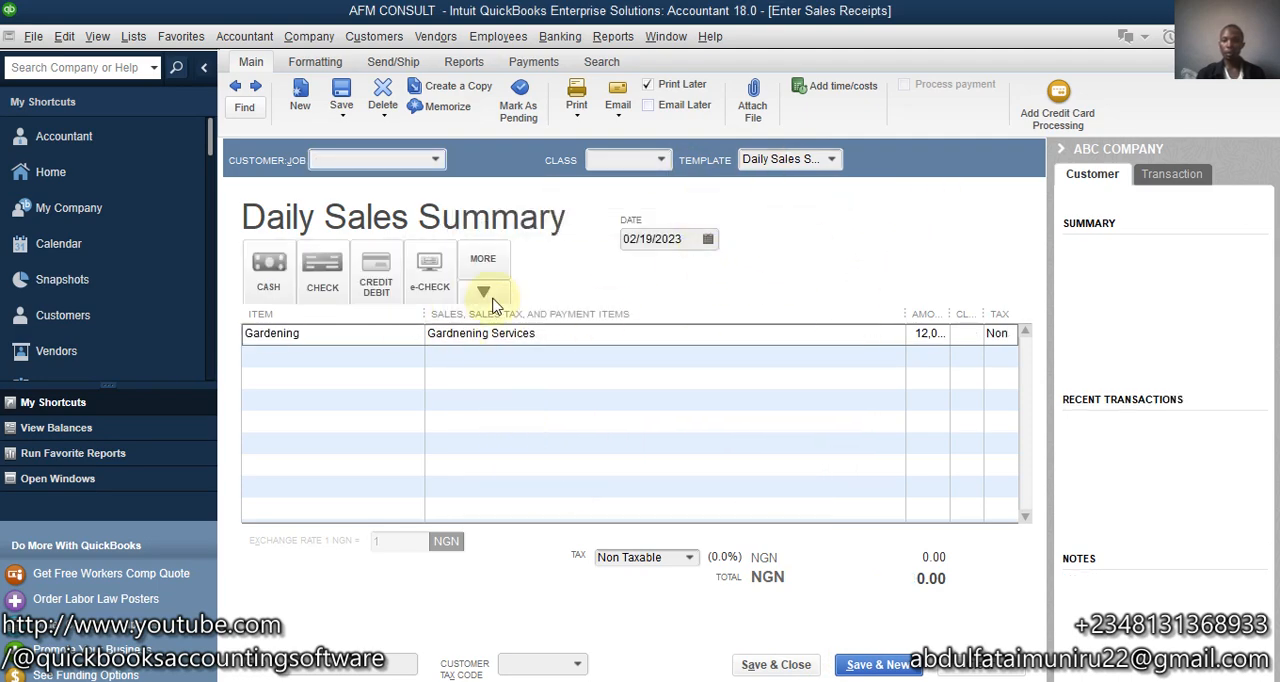
- Choose the customer named Customer on the blank sales receipt and add the Networking item on the first line
click(437, 161)
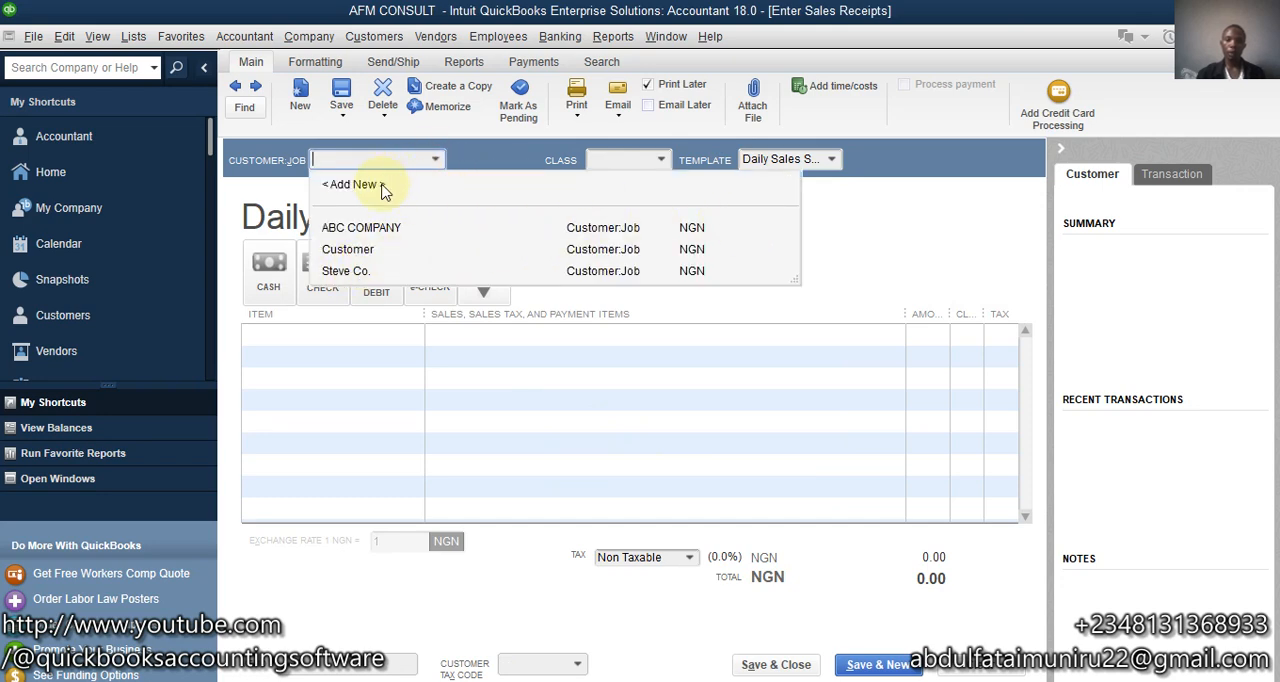
click(357, 252)
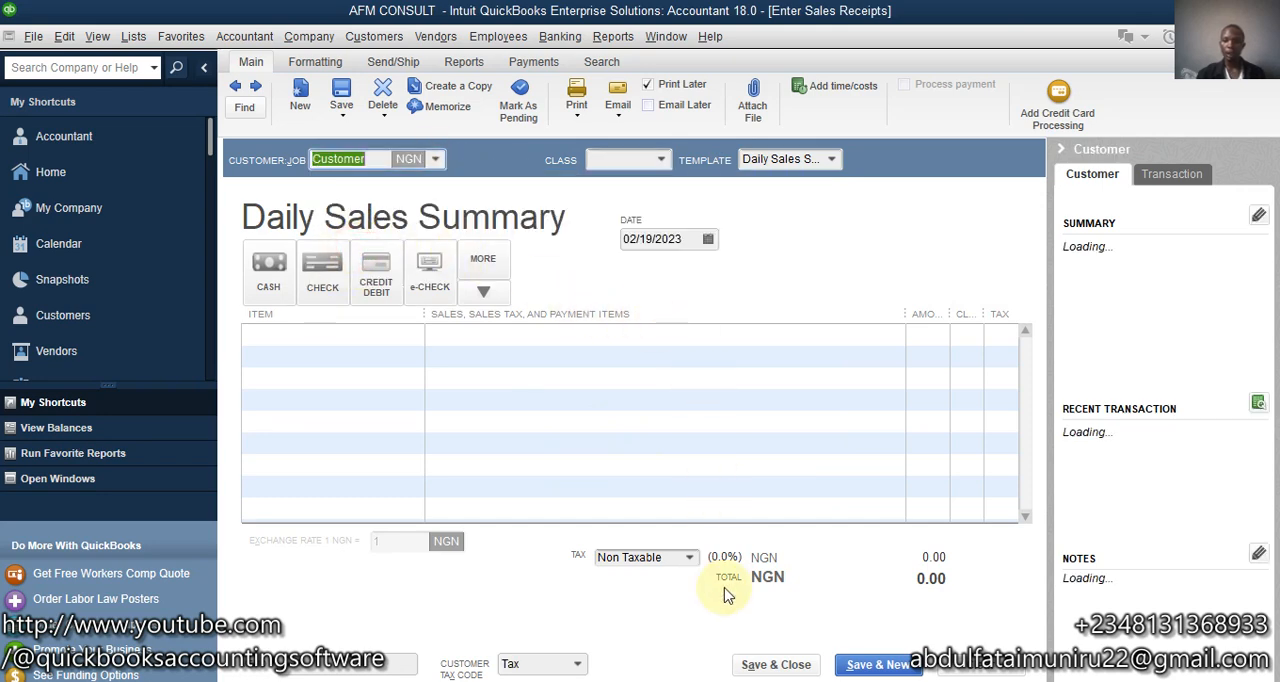
click(372, 338)
click(413, 334)
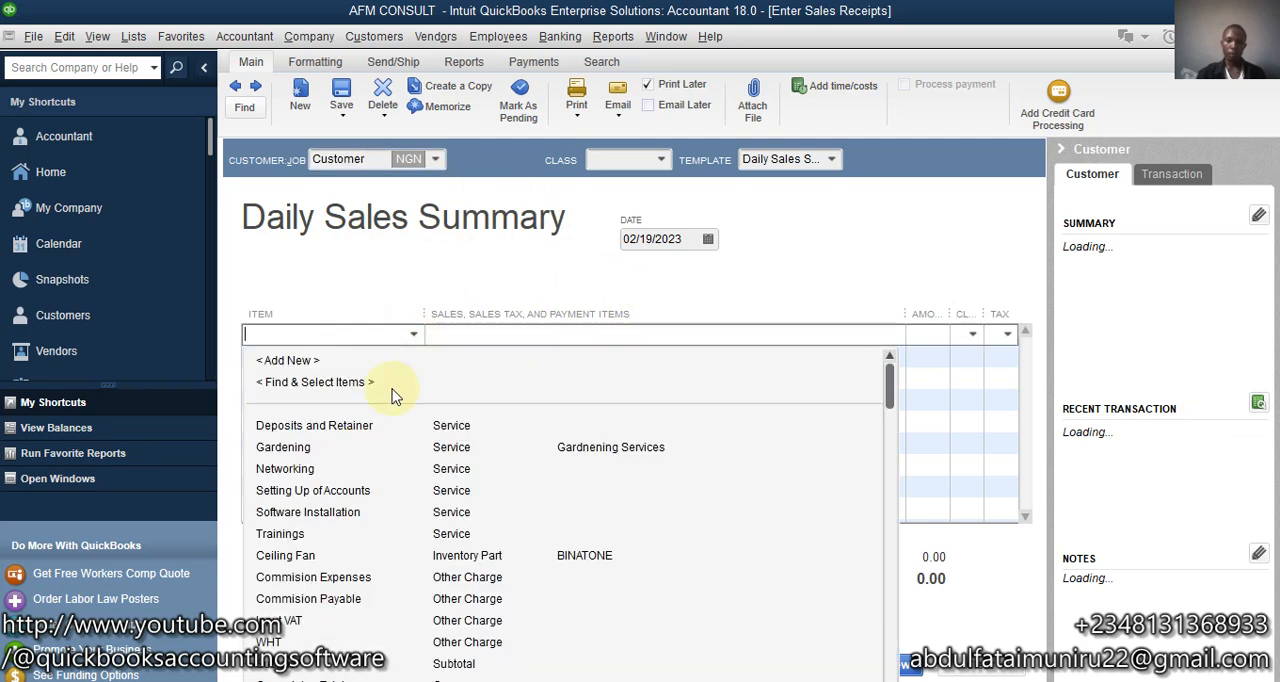
click(290, 469)
- Set the Networking line's amount to 35,000, save the receipt without a class and start a new one
click(926, 335)
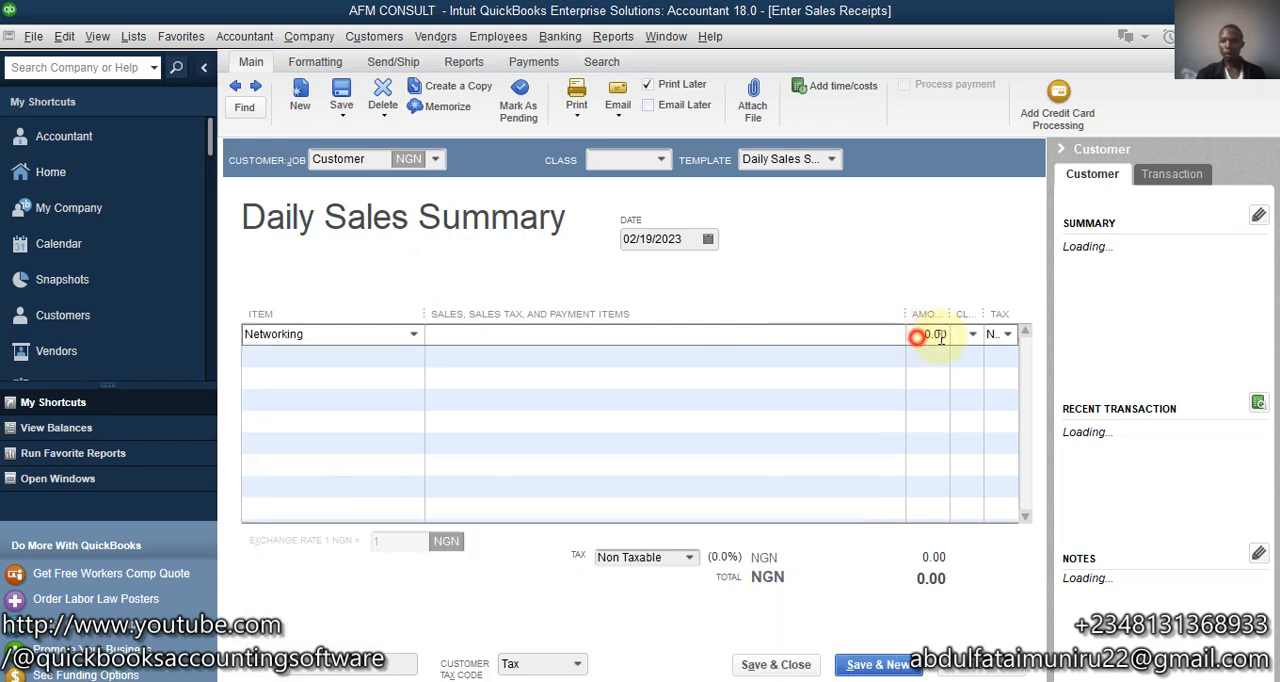
text(3)
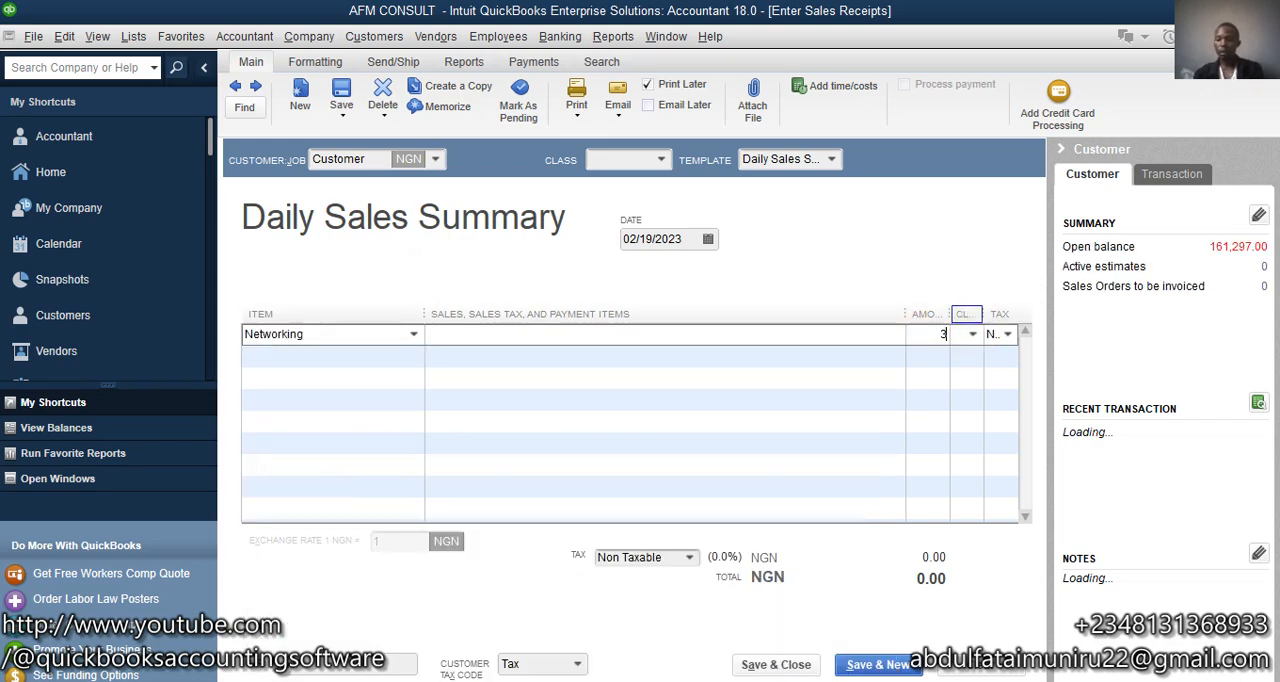
text(5000)
click(845, 665)
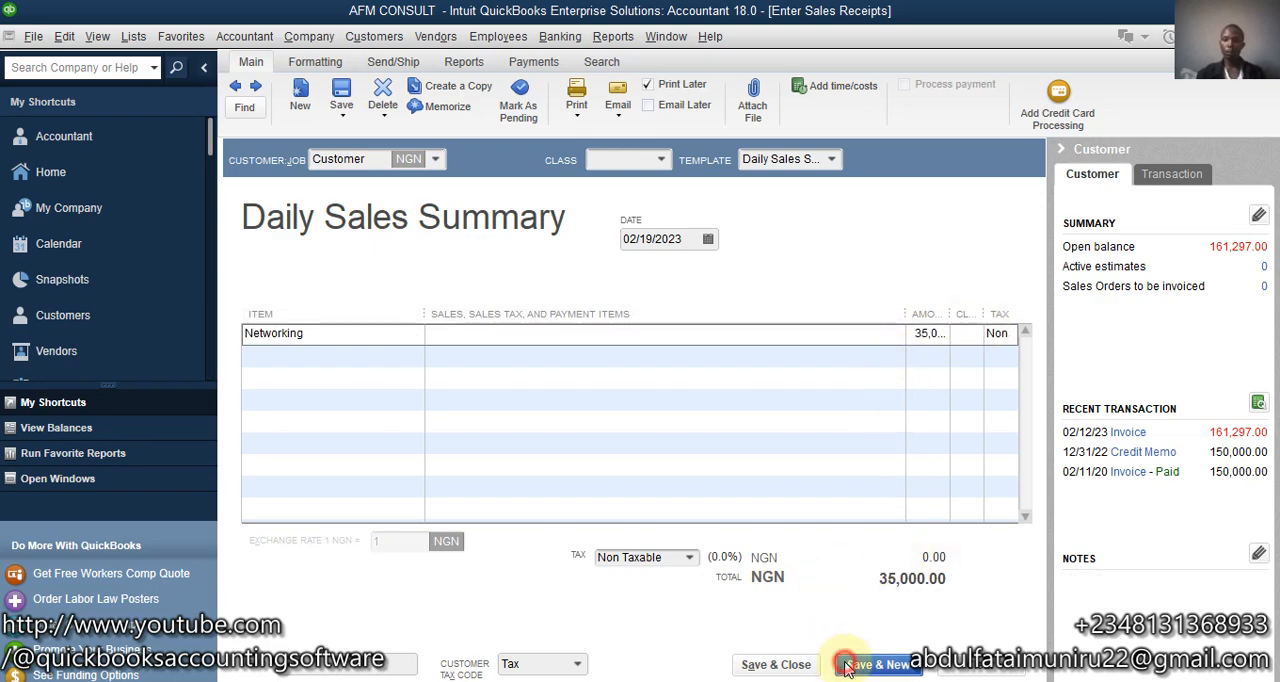
click(592, 259)
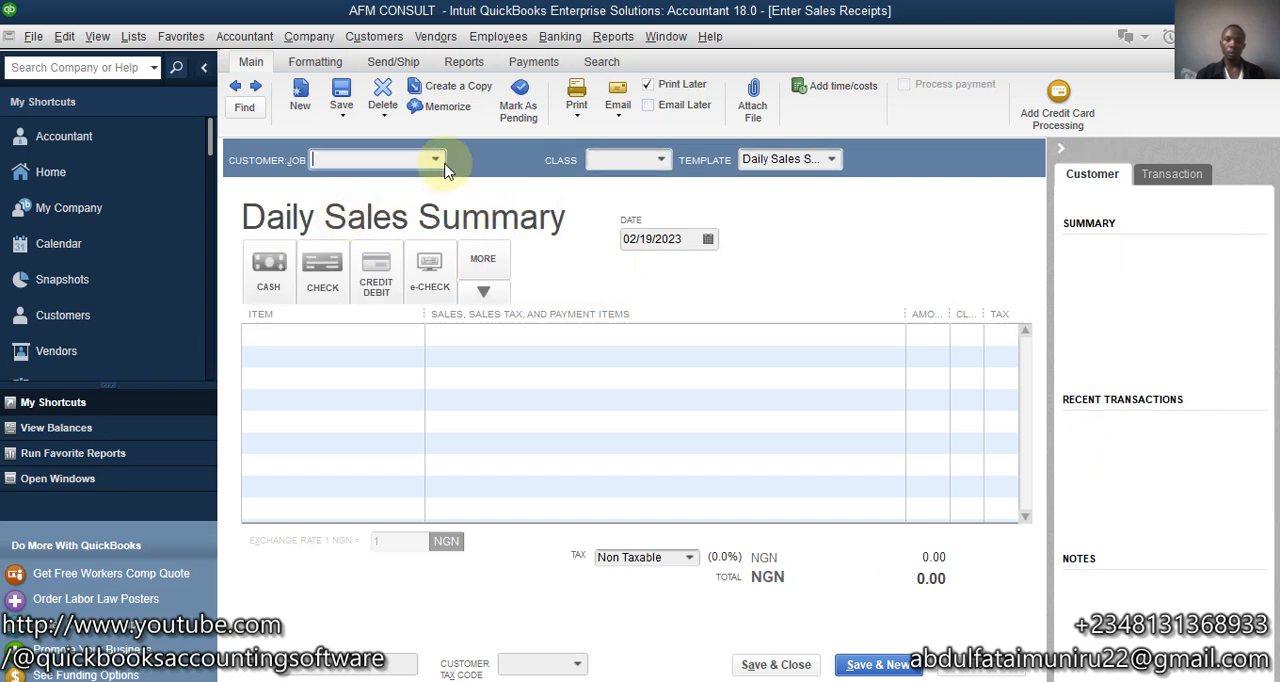
- Choose Steve Co. as the customer on the blank sales receipt and add the Software Installation item on the first line
click(435, 160)
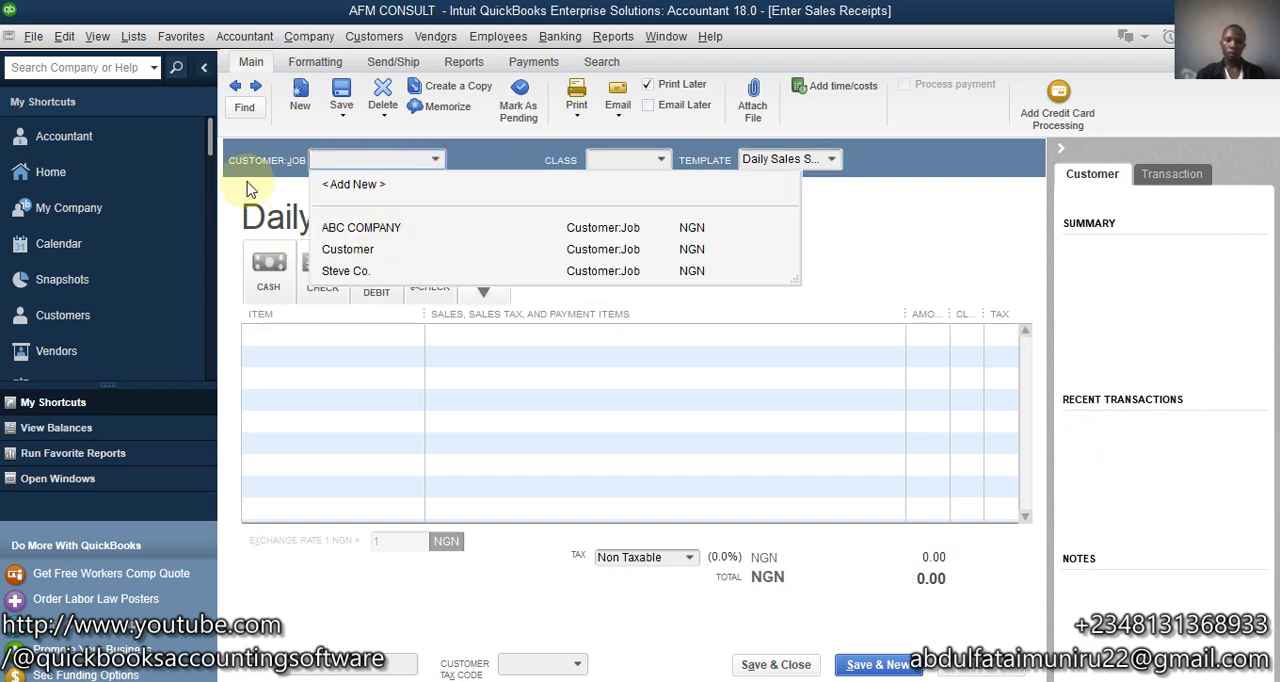
click(368, 271)
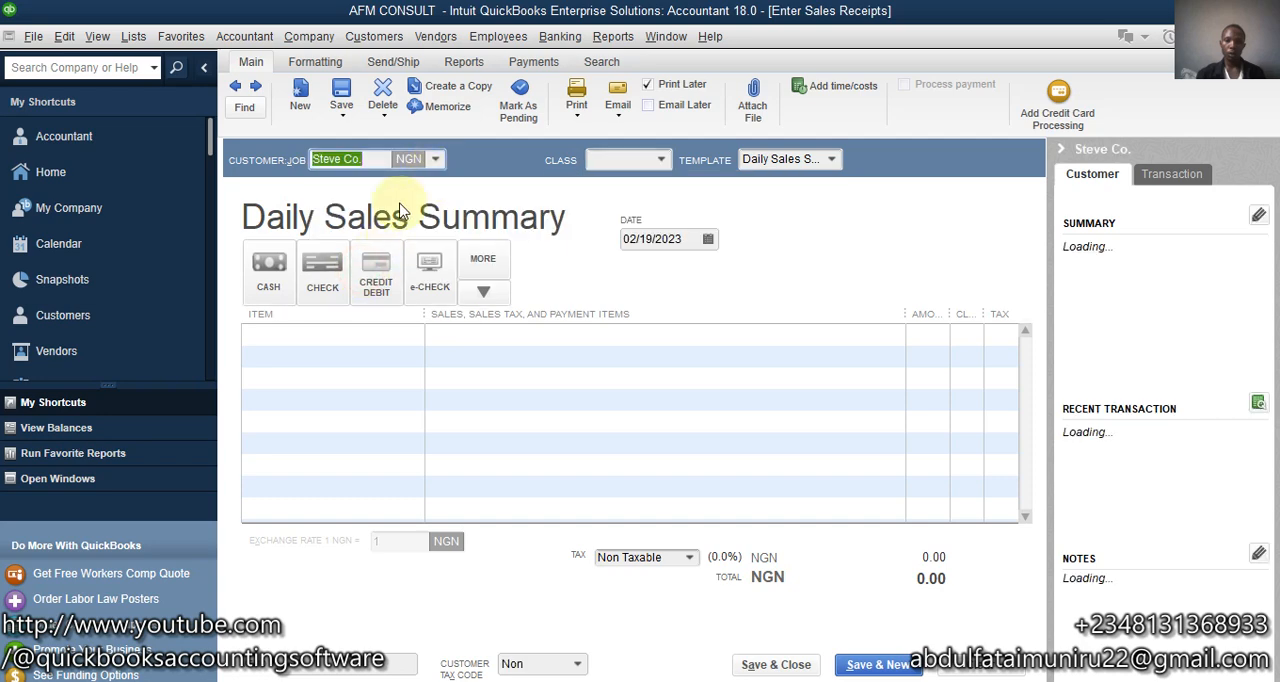
click(400, 337)
click(413, 335)
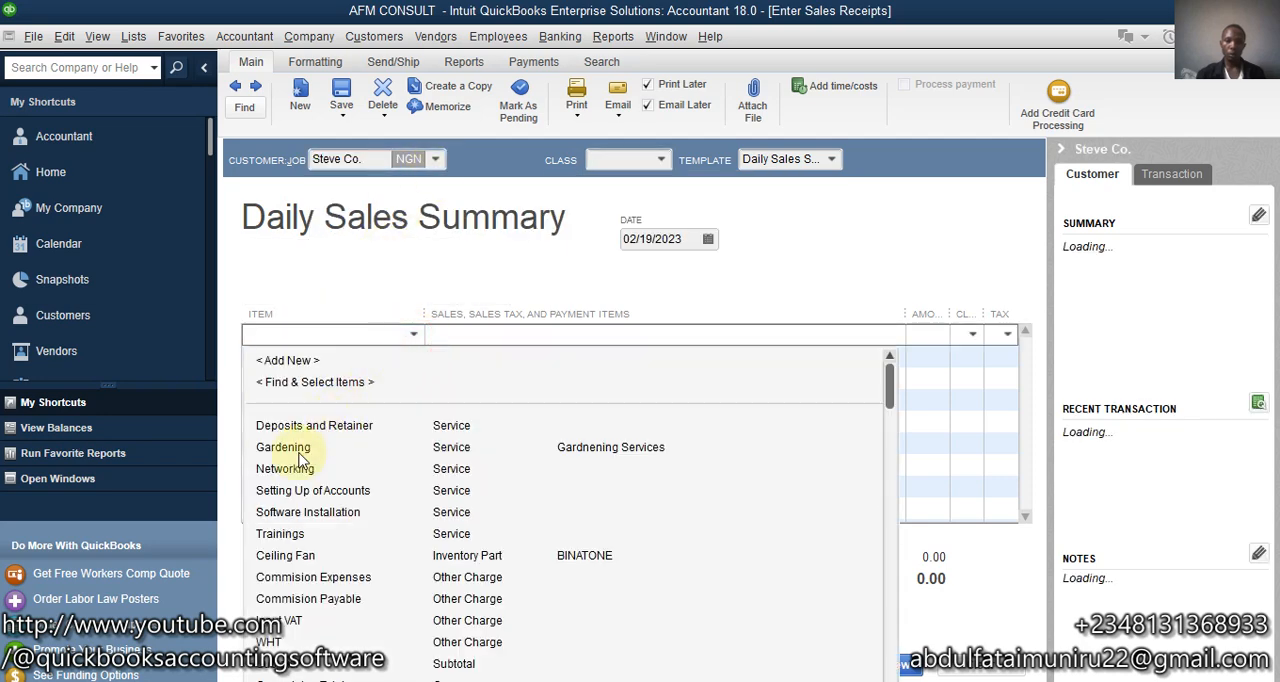
click(296, 514)
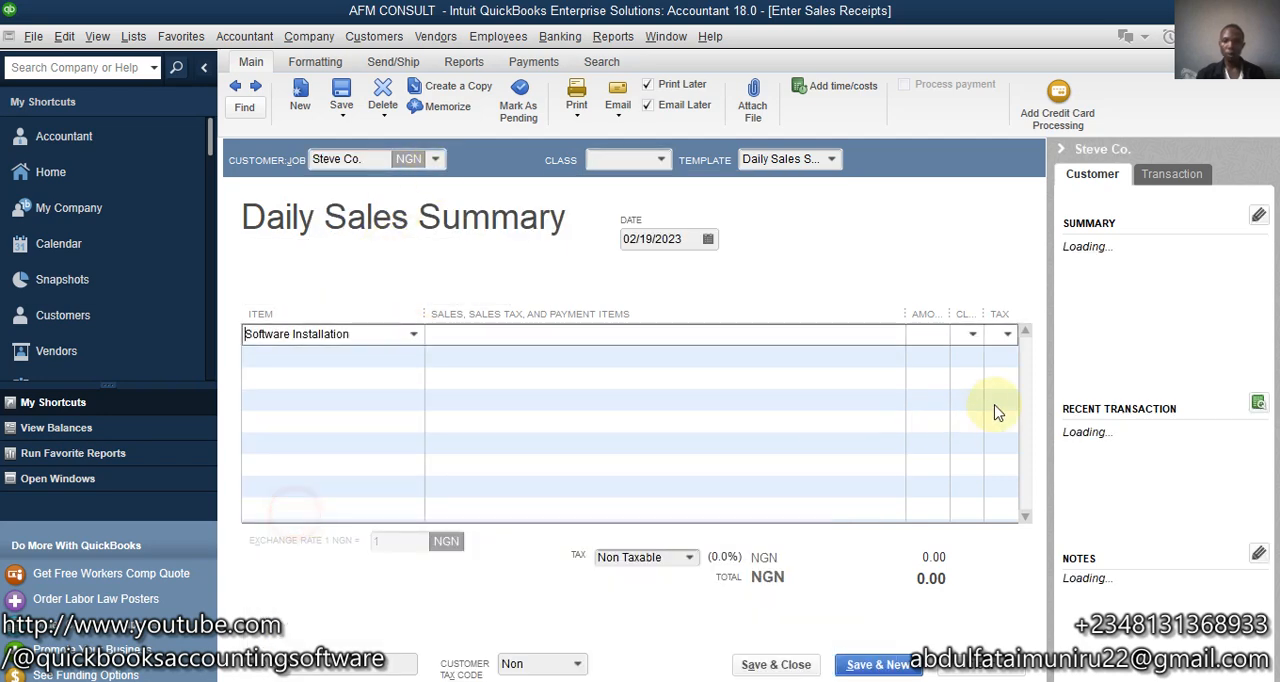
- Set the Software Installation line's amount to 5,000, then save and close the receipt without assigning a class
click(920, 336)
text(5000)
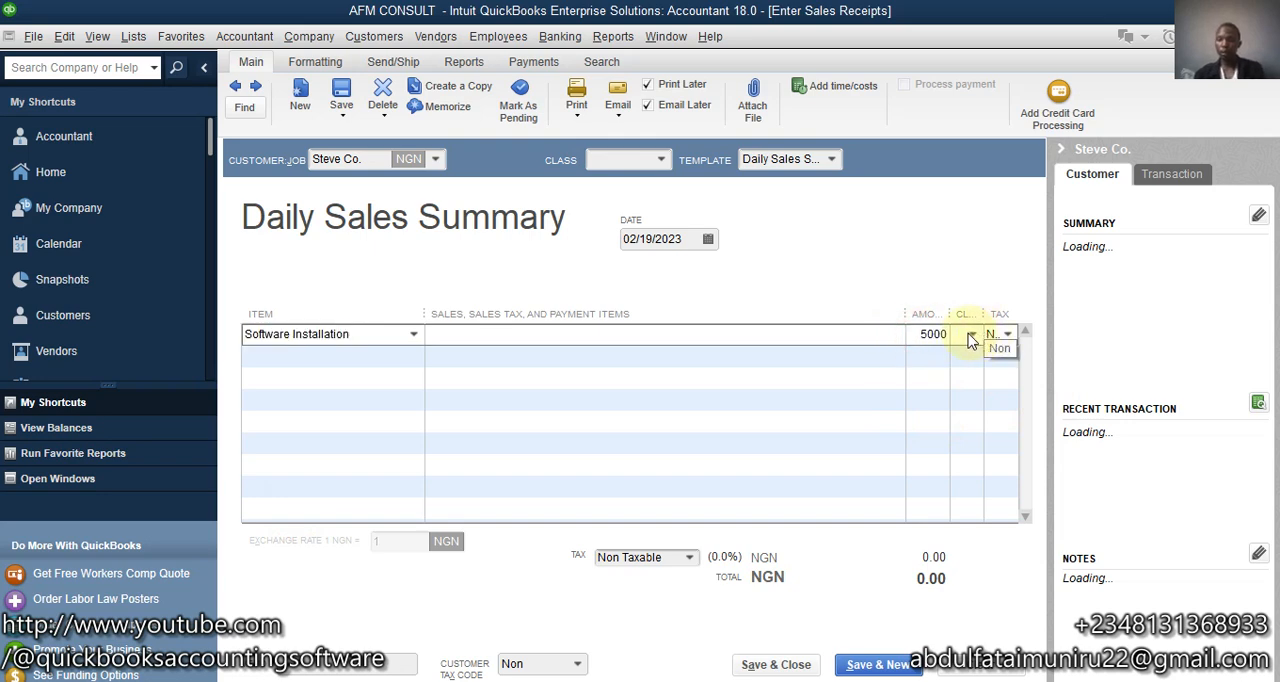
click(789, 334)
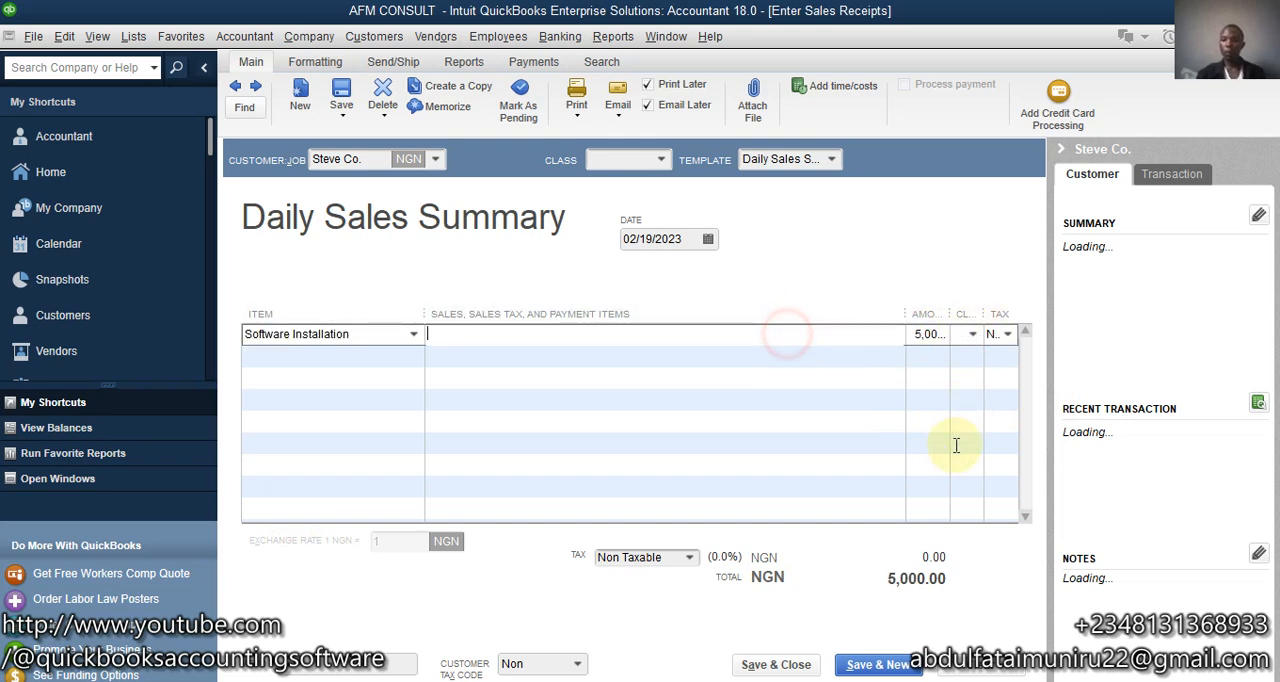
click(776, 665)
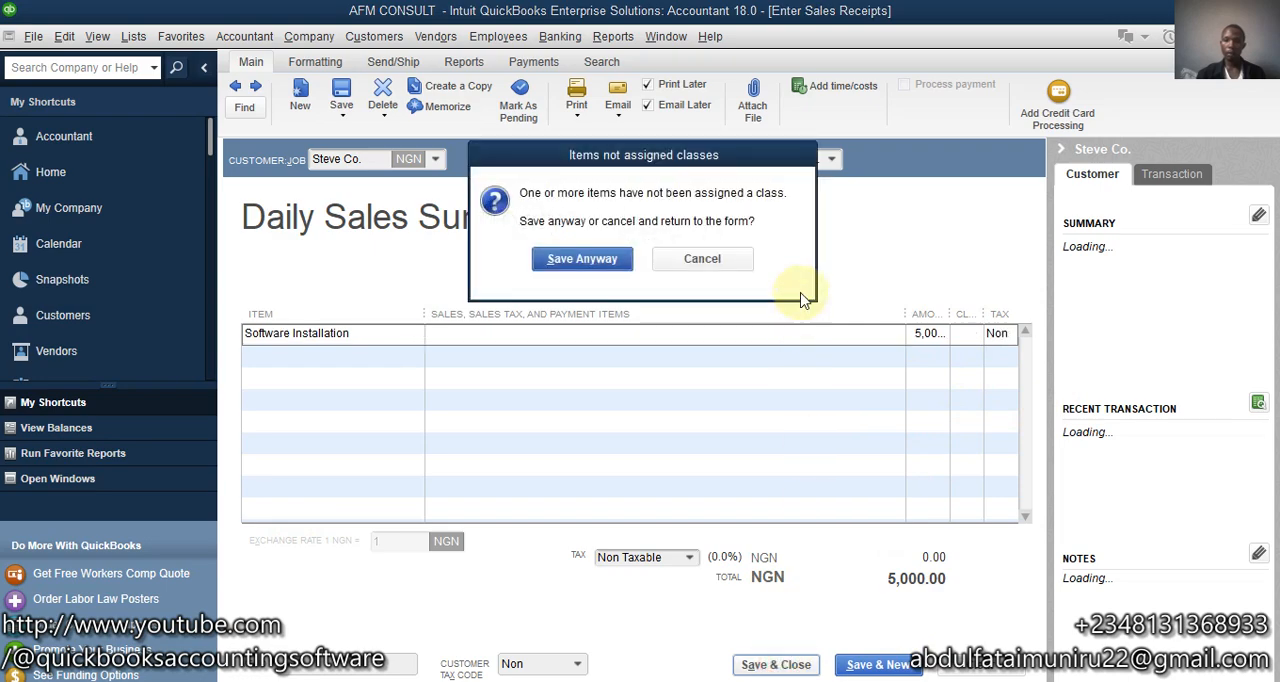
click(602, 259)
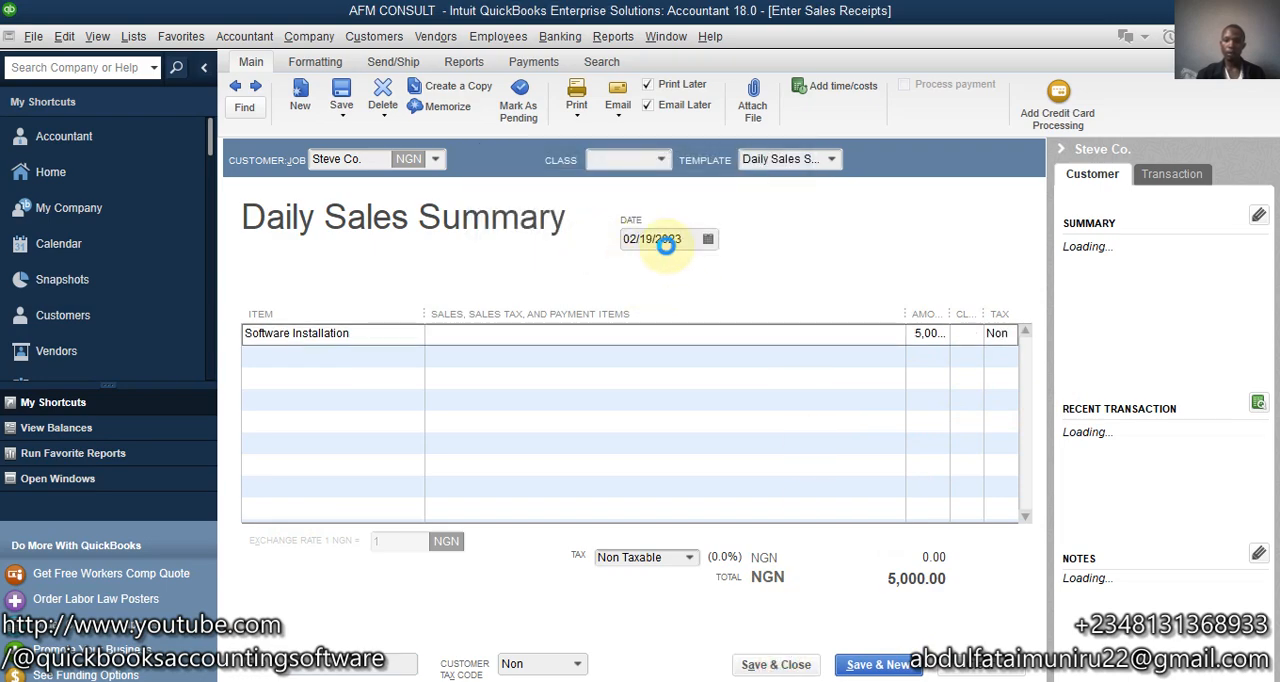
key(Escape)
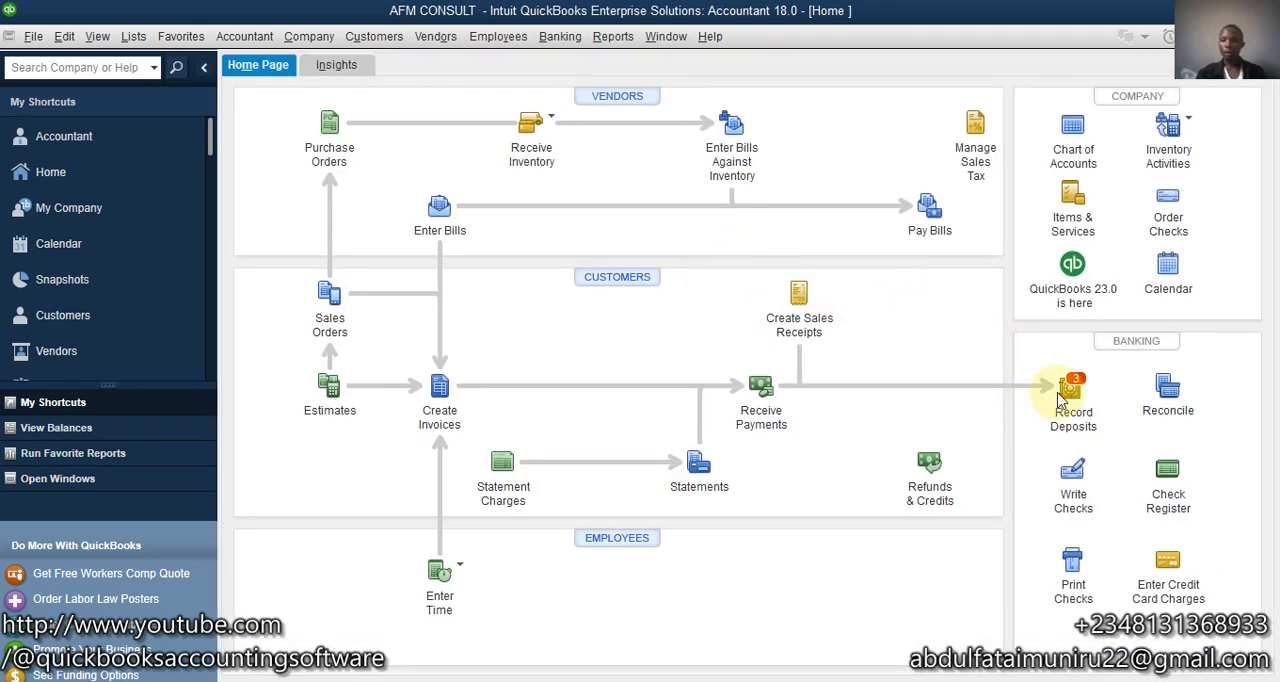
click(1070, 390)
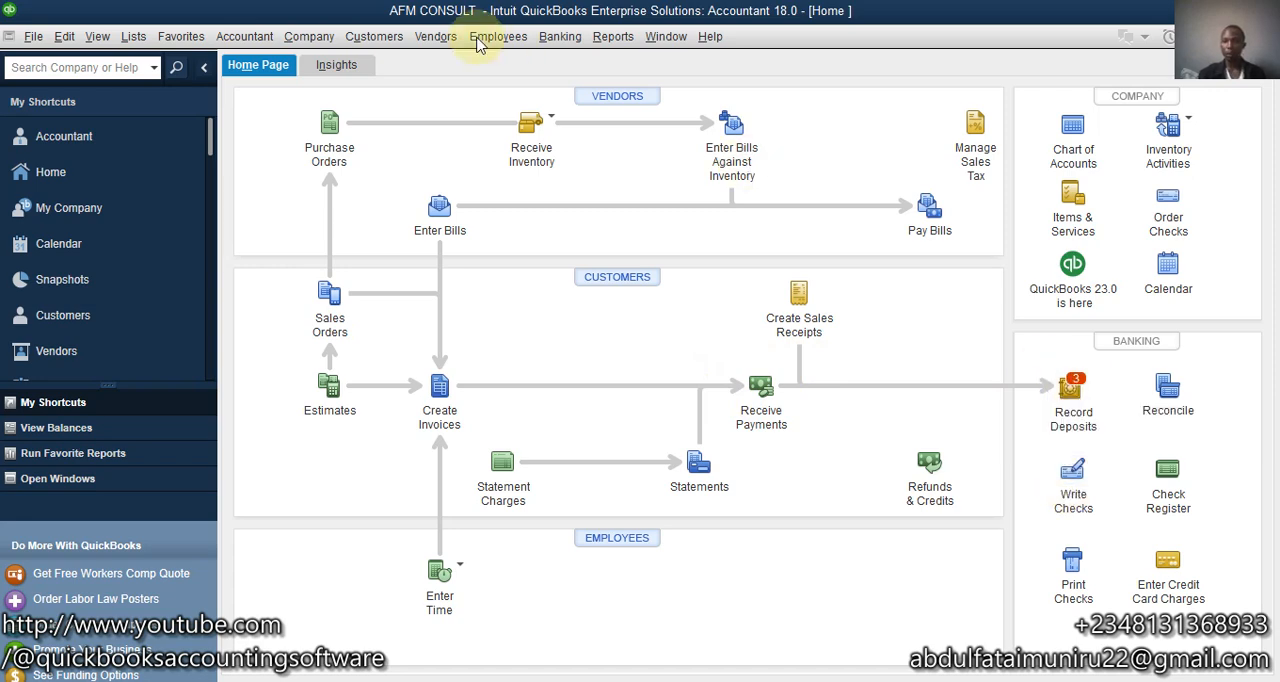
click(385, 38)
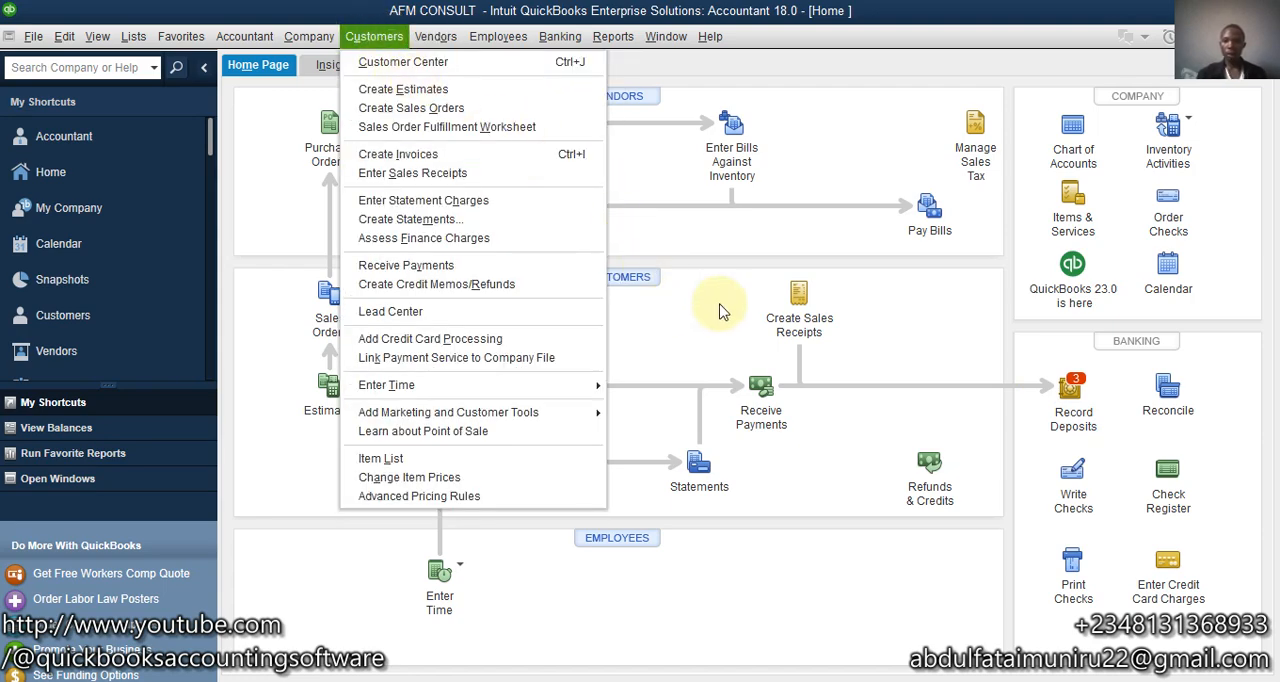
click(779, 252)
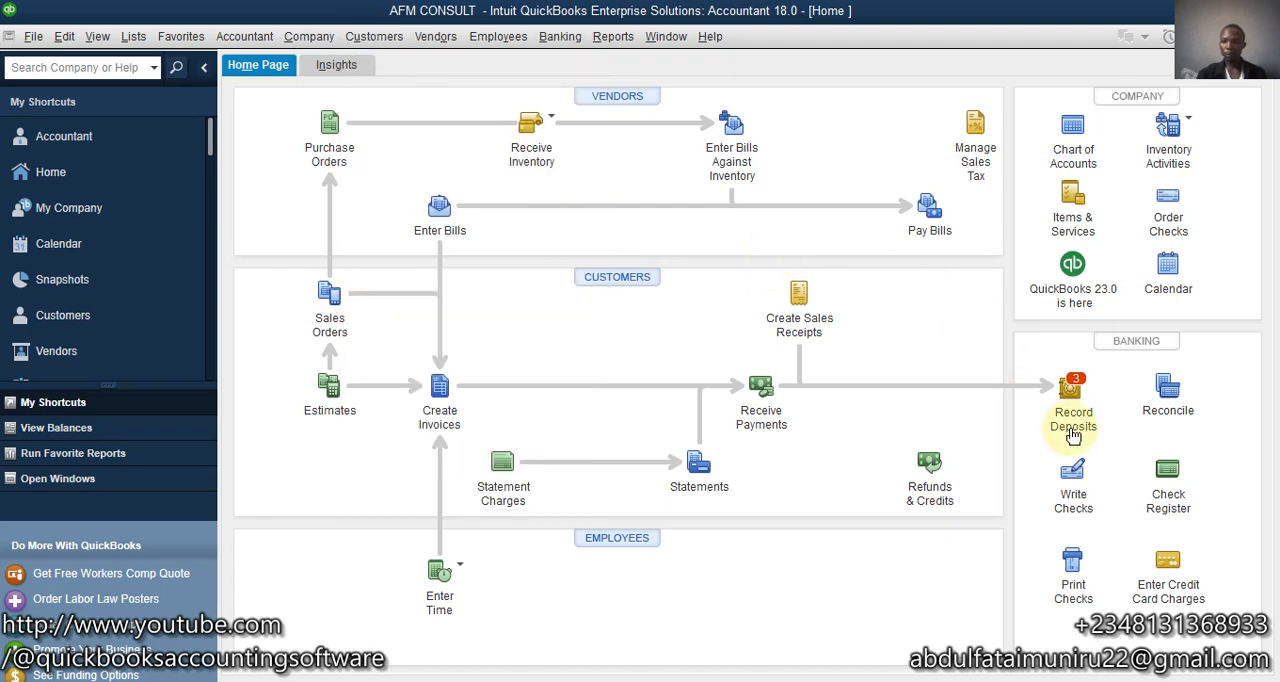
- Start recording a deposit and select all the listed customer payments for it
click(1070, 383)
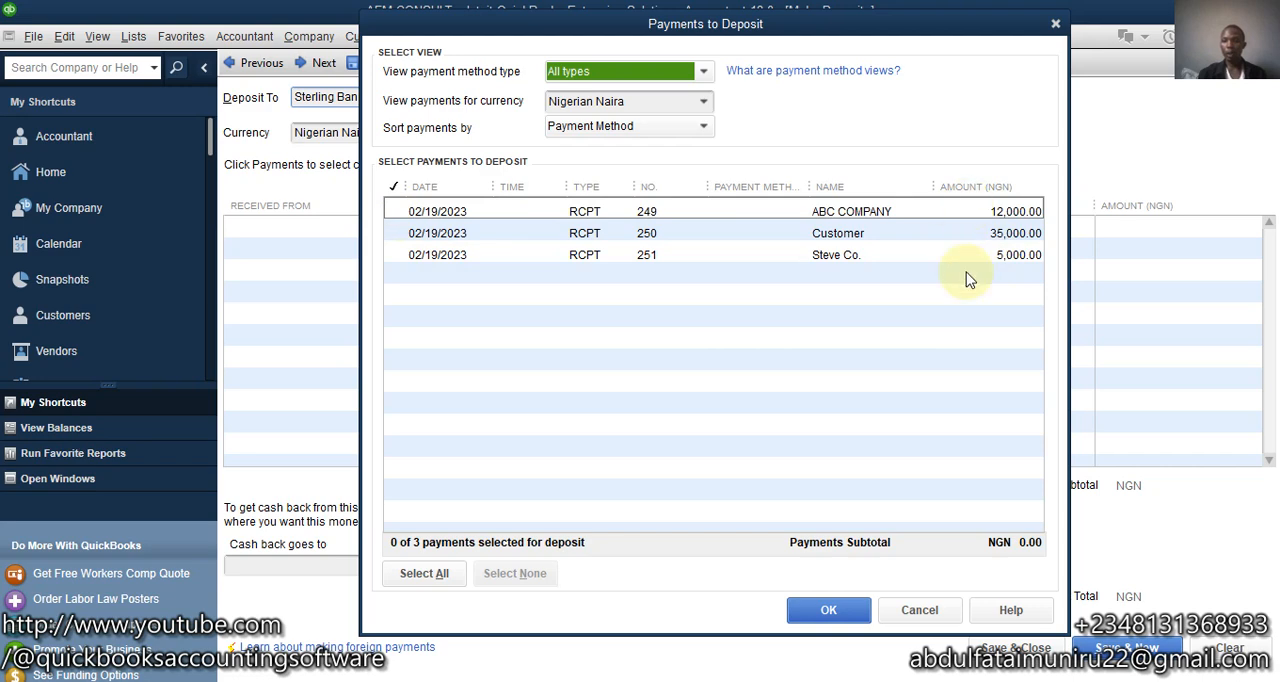
click(422, 577)
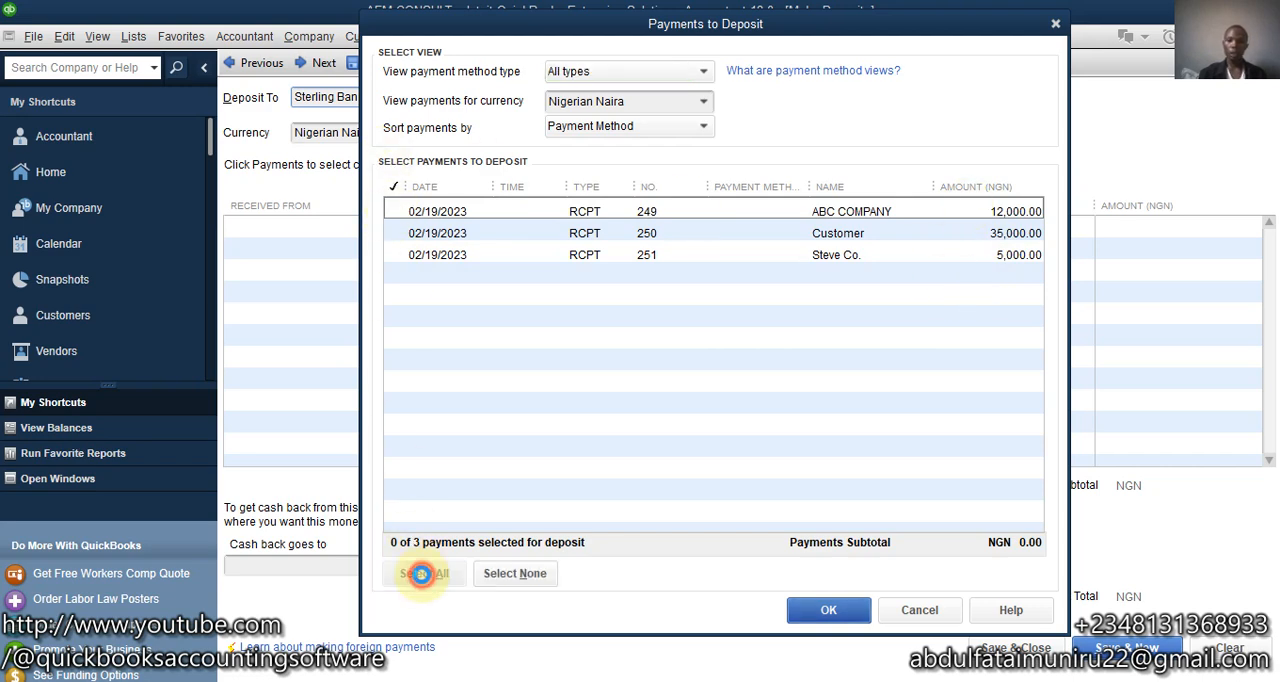
- Deselect the payments of ABC COMPANY, Customer and Steve Co. one by one and select them all again
click(394, 211)
click(394, 233)
click(394, 255)
click(393, 187)
click(393, 187)
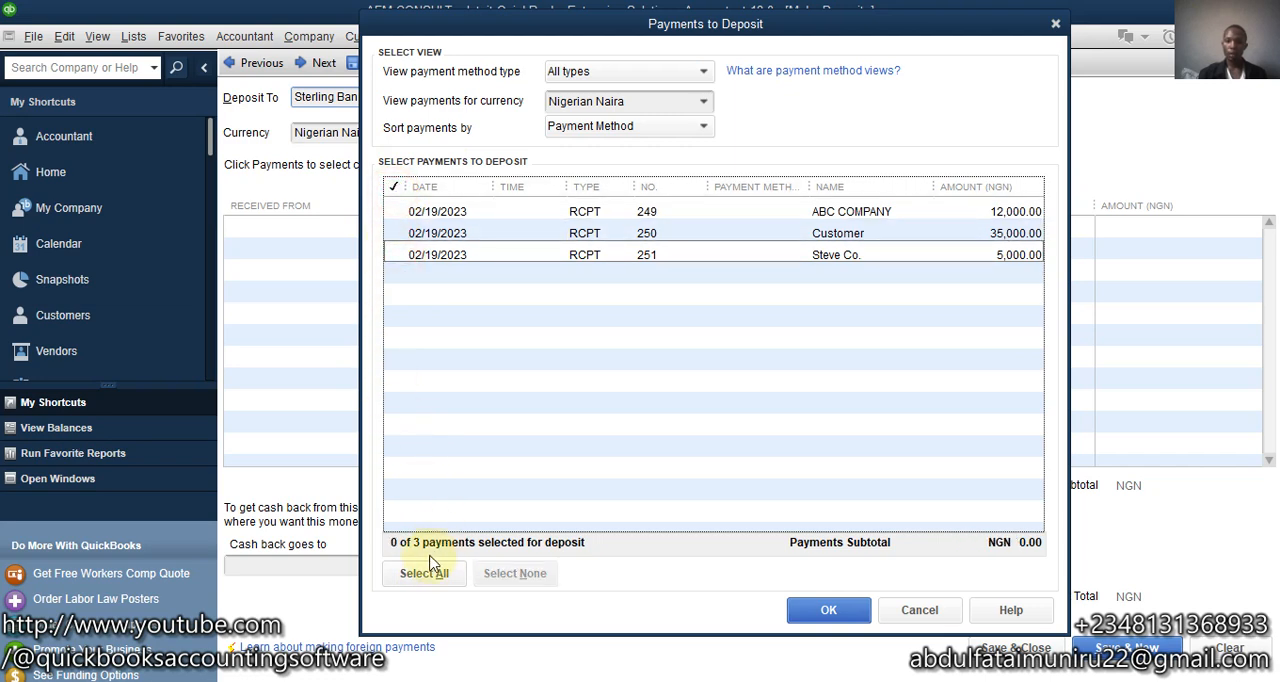
click(422, 573)
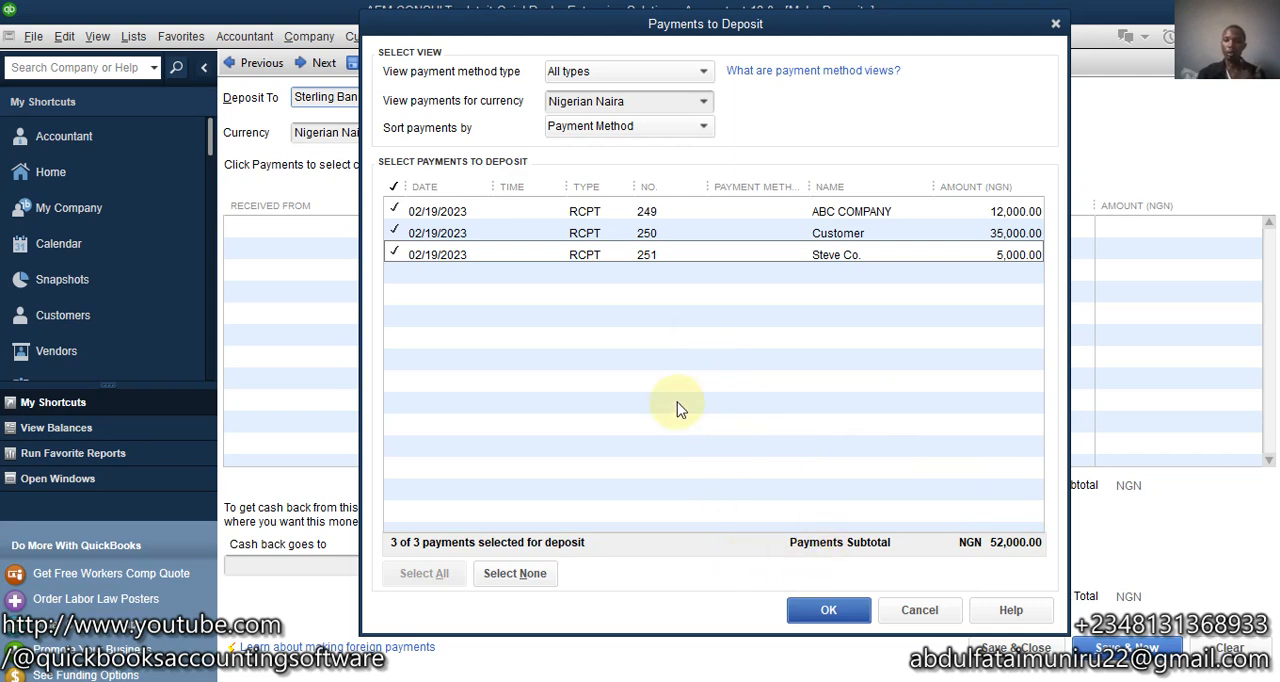
- Add the selected payments to the deposit and choose Sterling Bank as the account it is deposited to
click(855, 612)
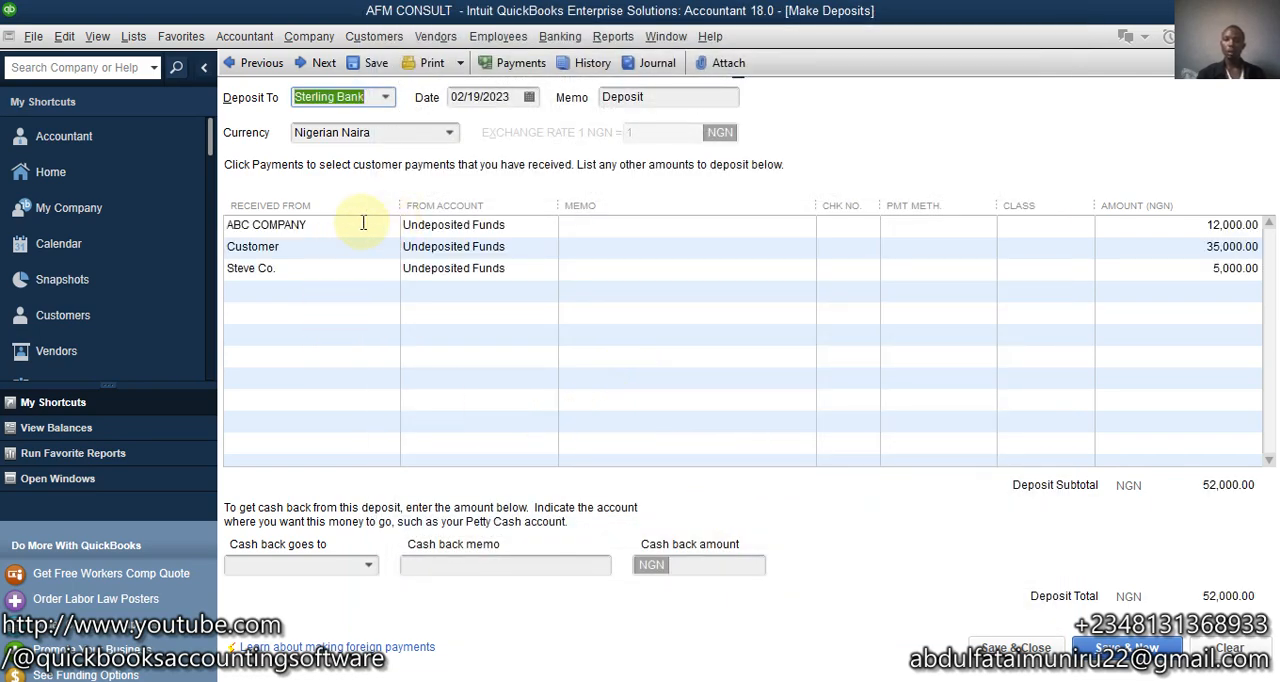
click(386, 97)
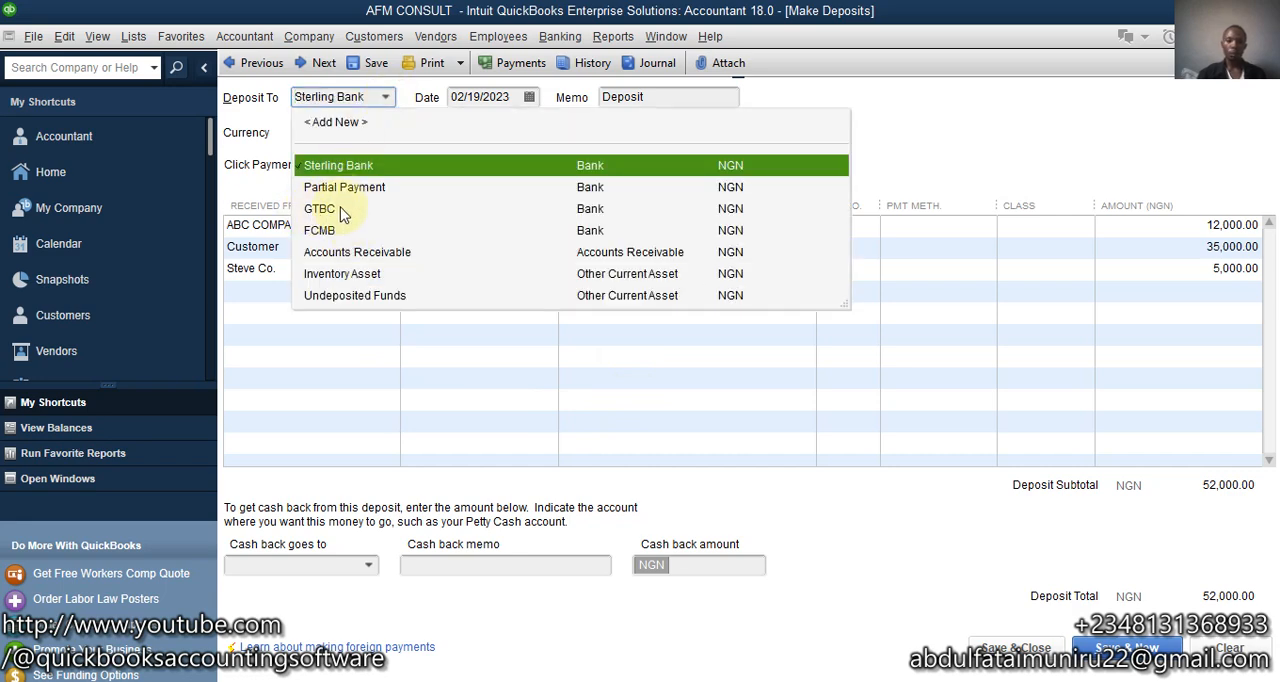
click(395, 171)
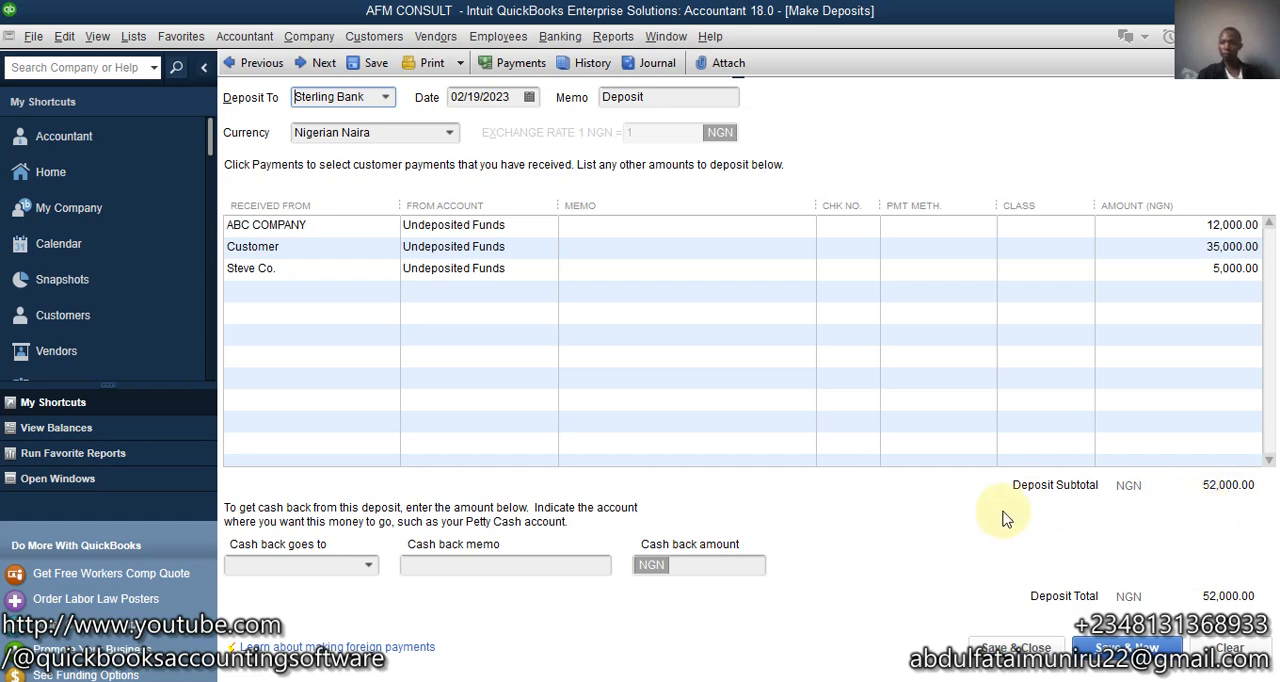
- Assign 17,000 of the deposit as cash back to the GTBC account without a memo, then save and close the deposit
click(370, 567)
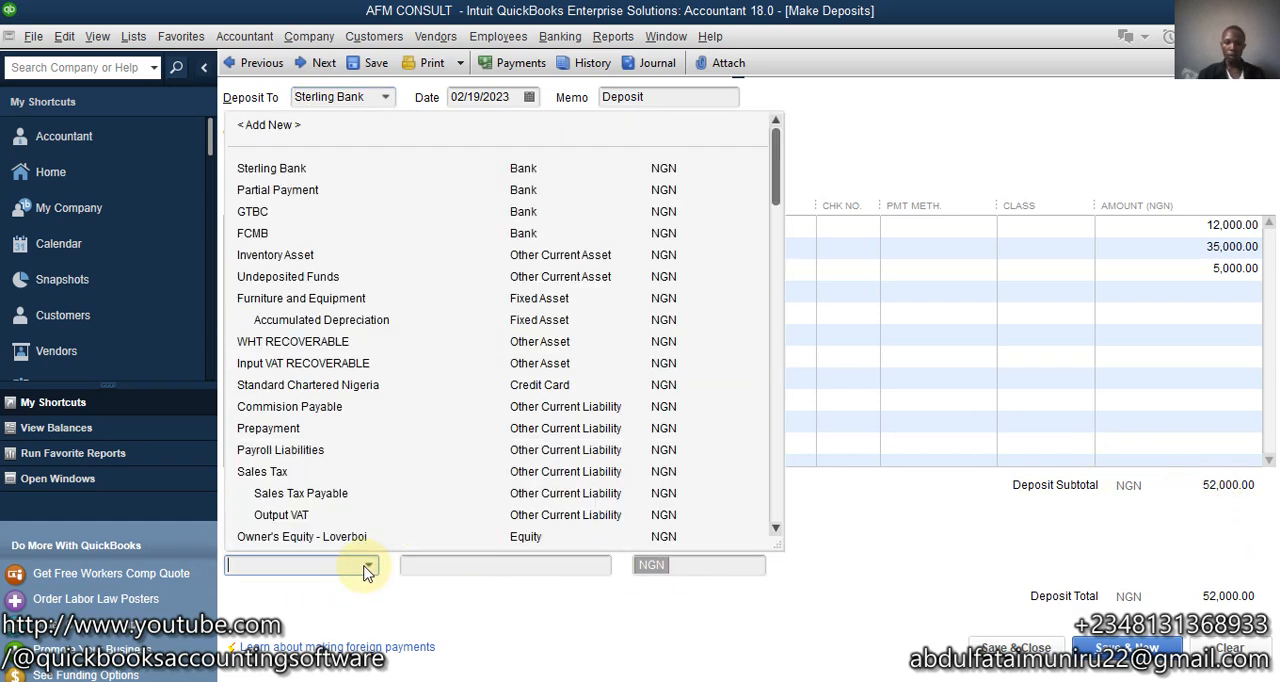
click(255, 212)
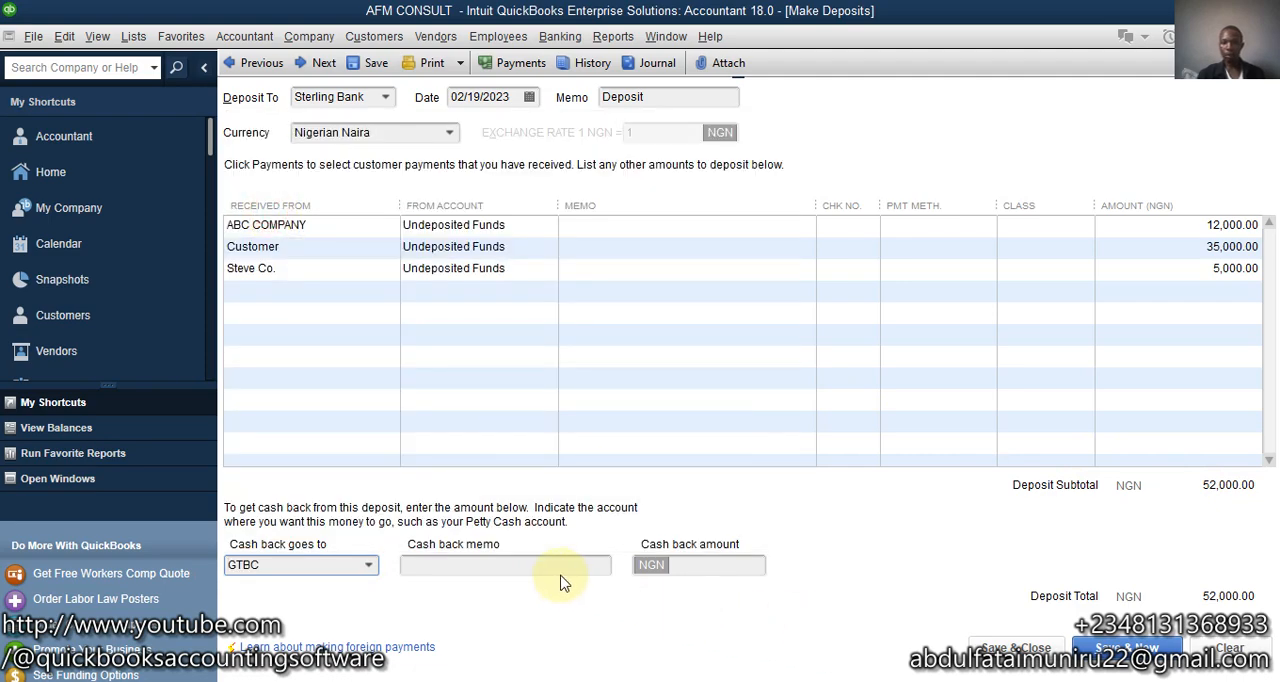
click(714, 564)
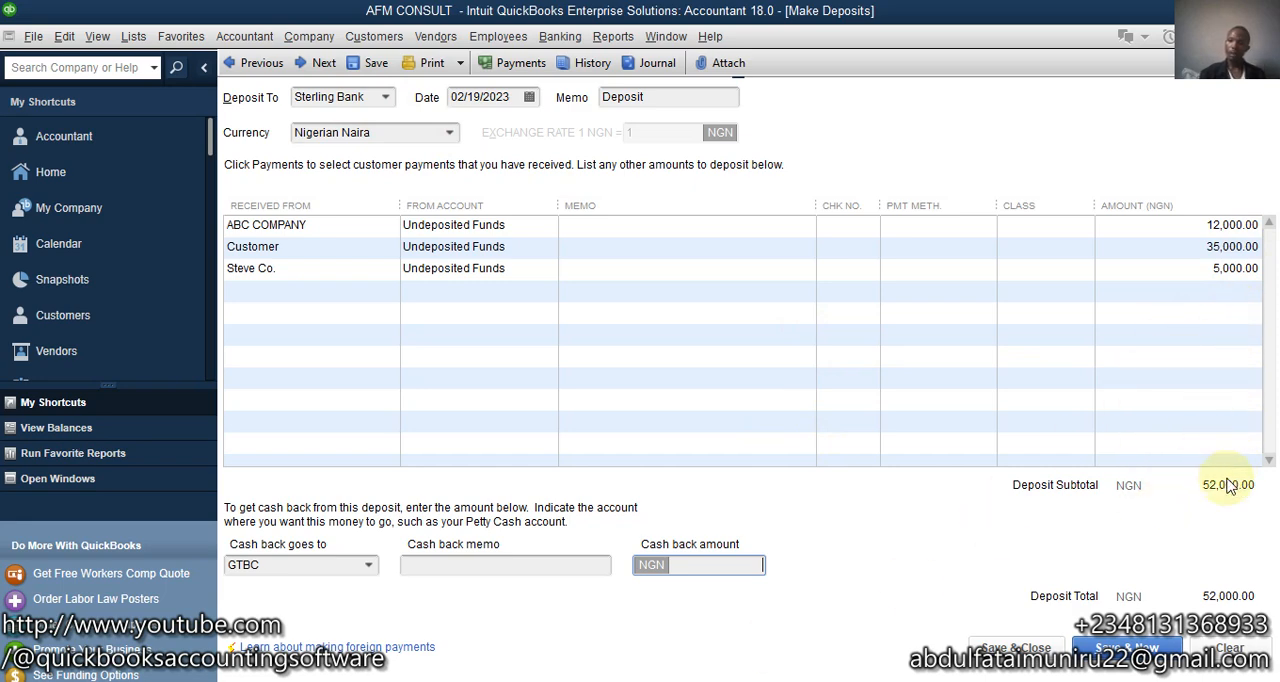
text(17000)
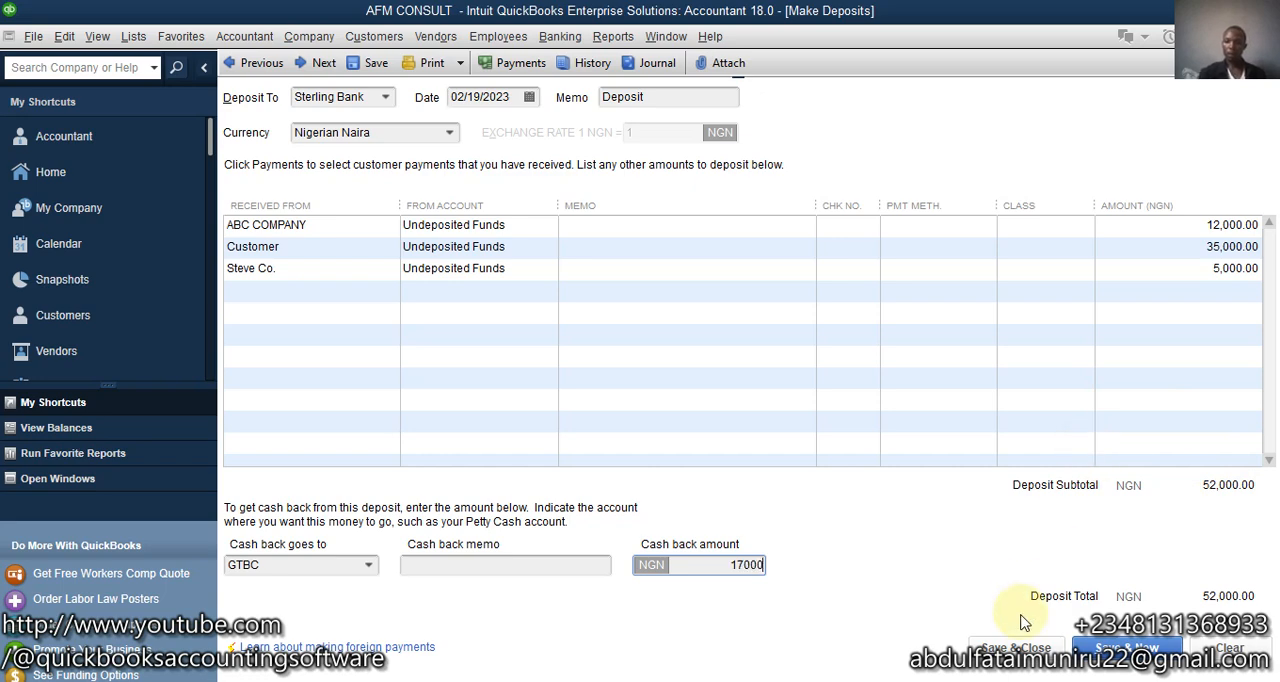
click(565, 561)
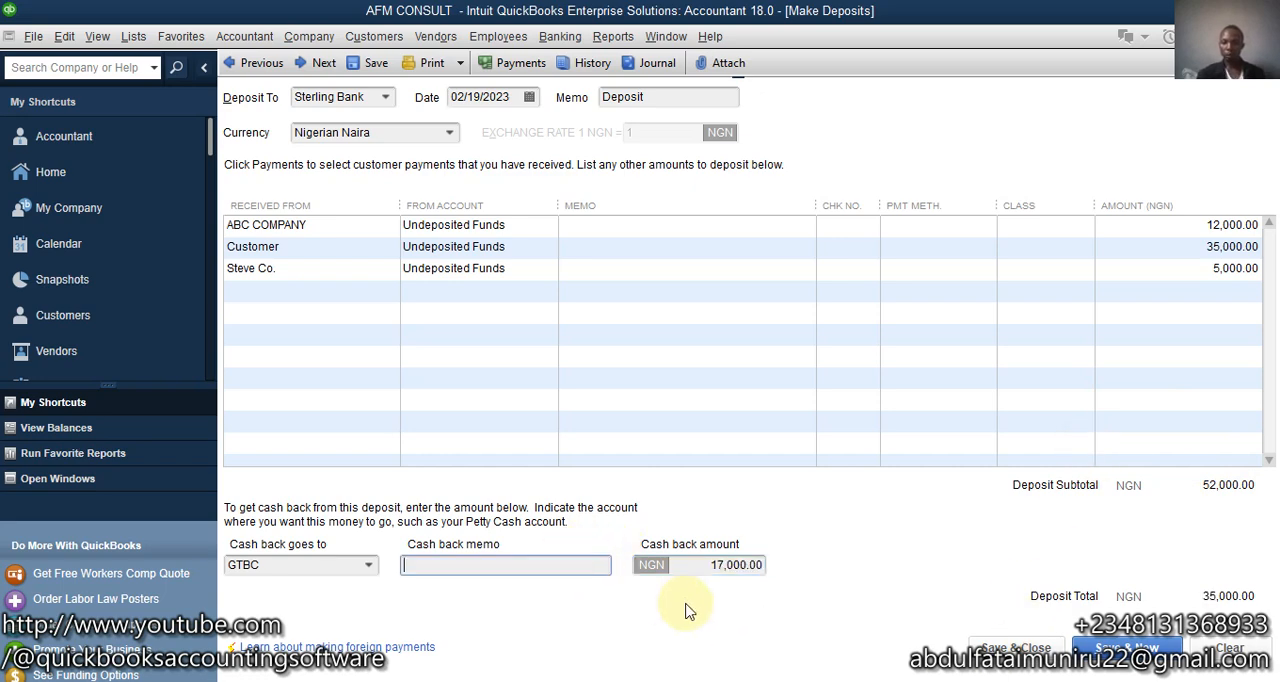
click(702, 565)
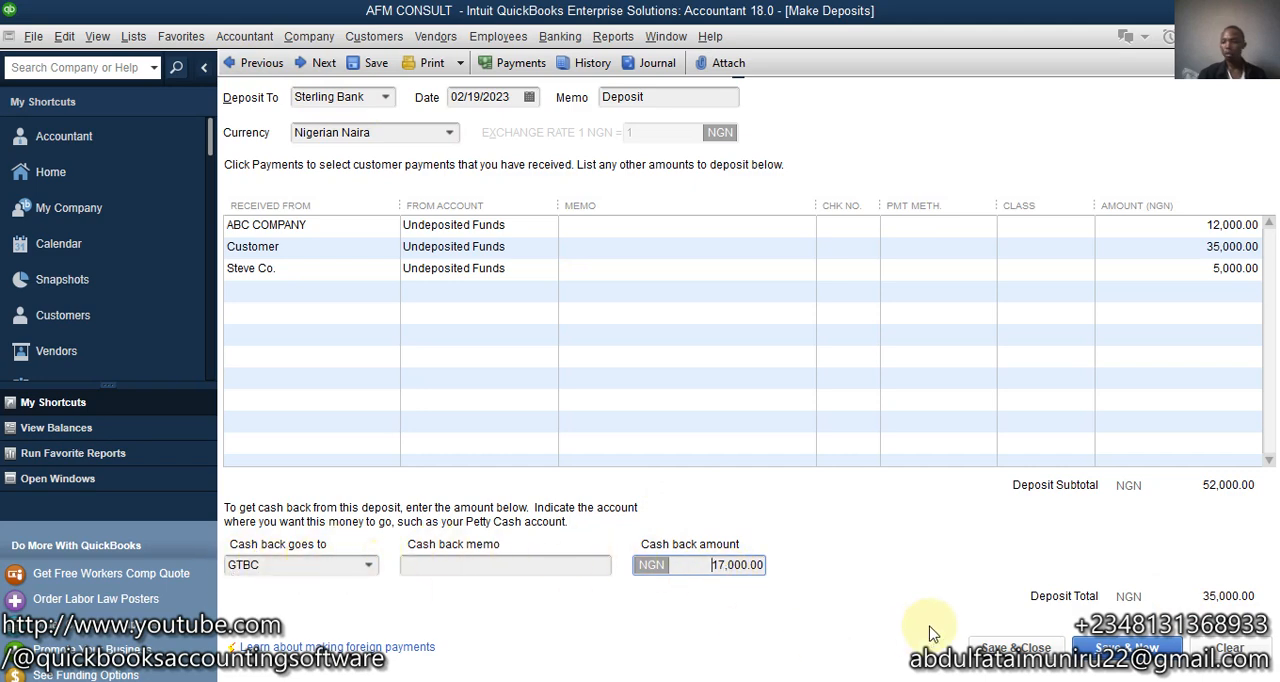
click(477, 567)
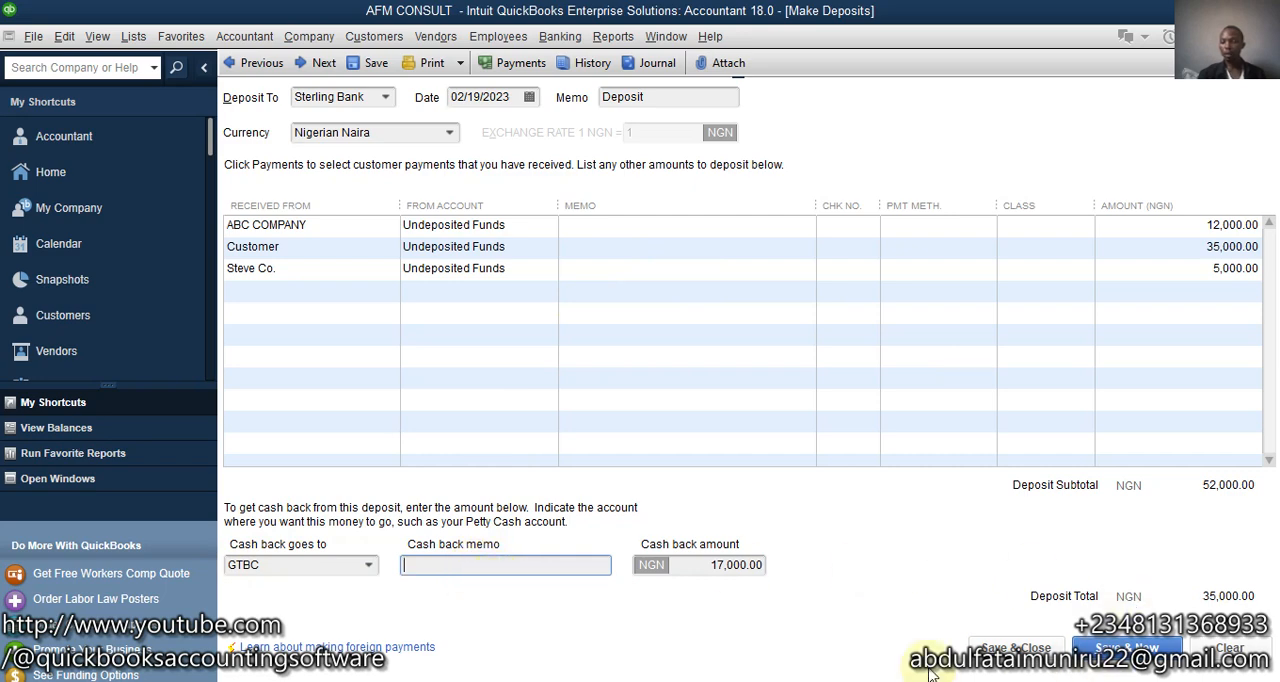
click(975, 647)
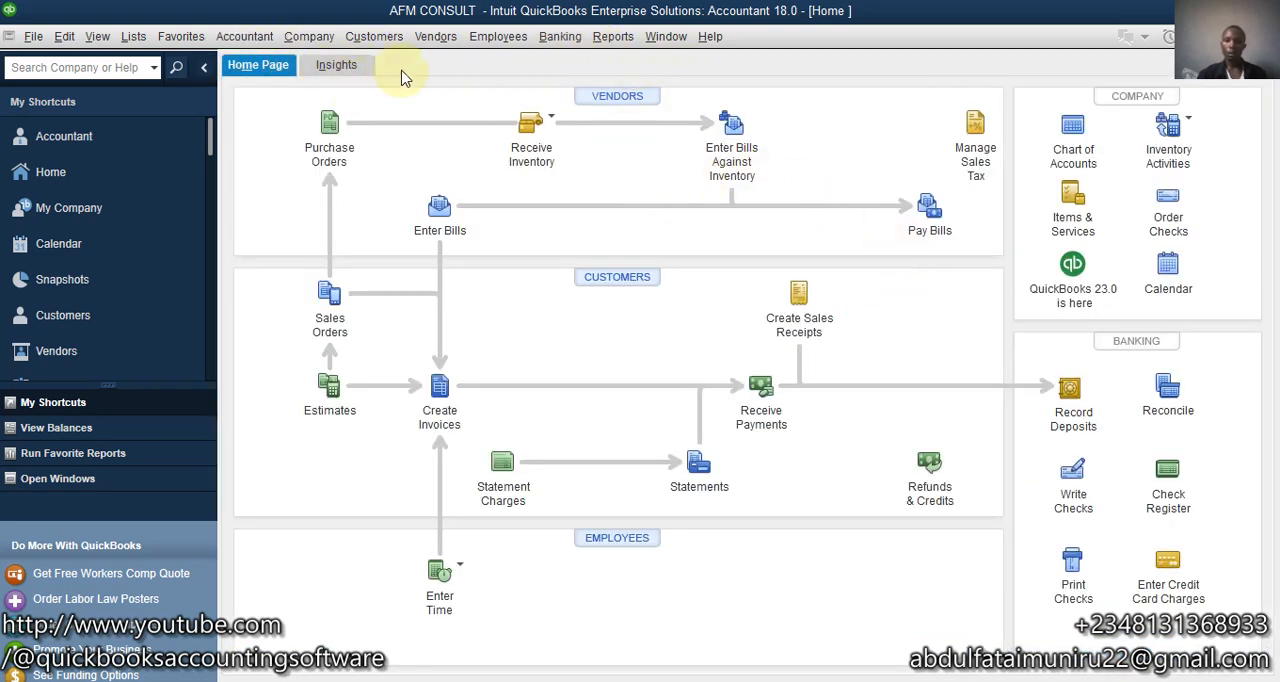
- Examine the GTBC account's register from the chart of accounts for the cash-back entry, then return to the chart and close it
click(309, 37)
mouse_move(134, 36)
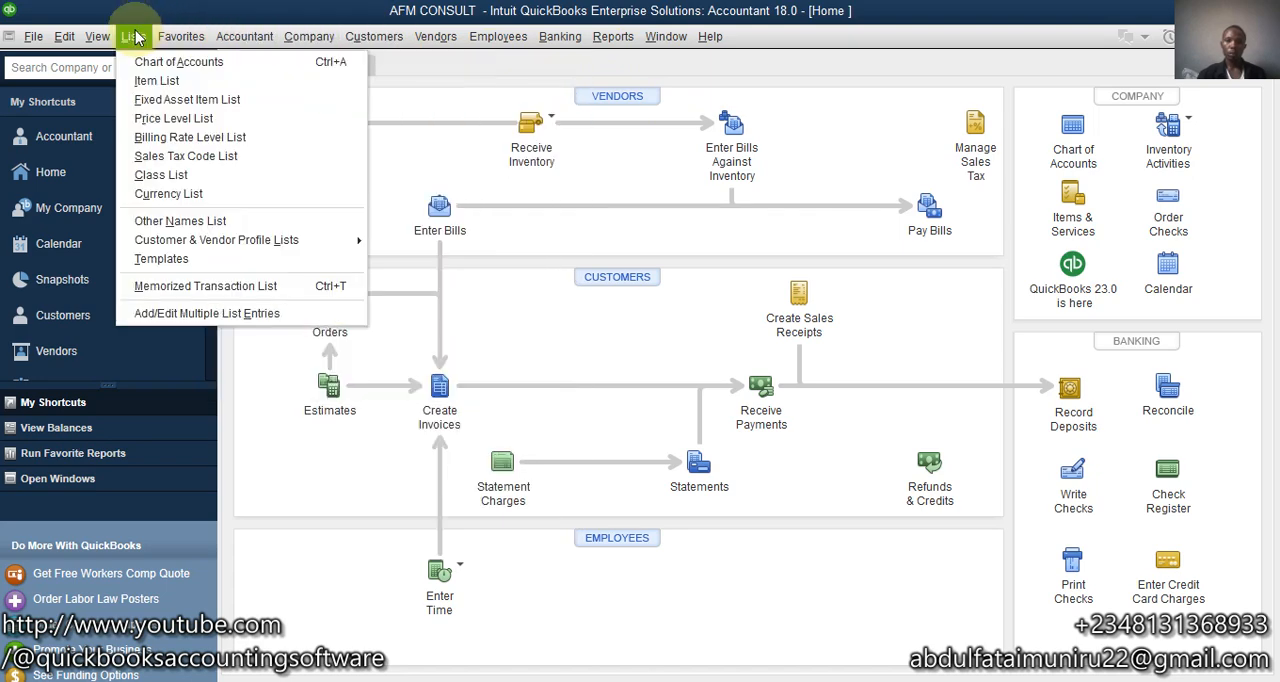
click(140, 61)
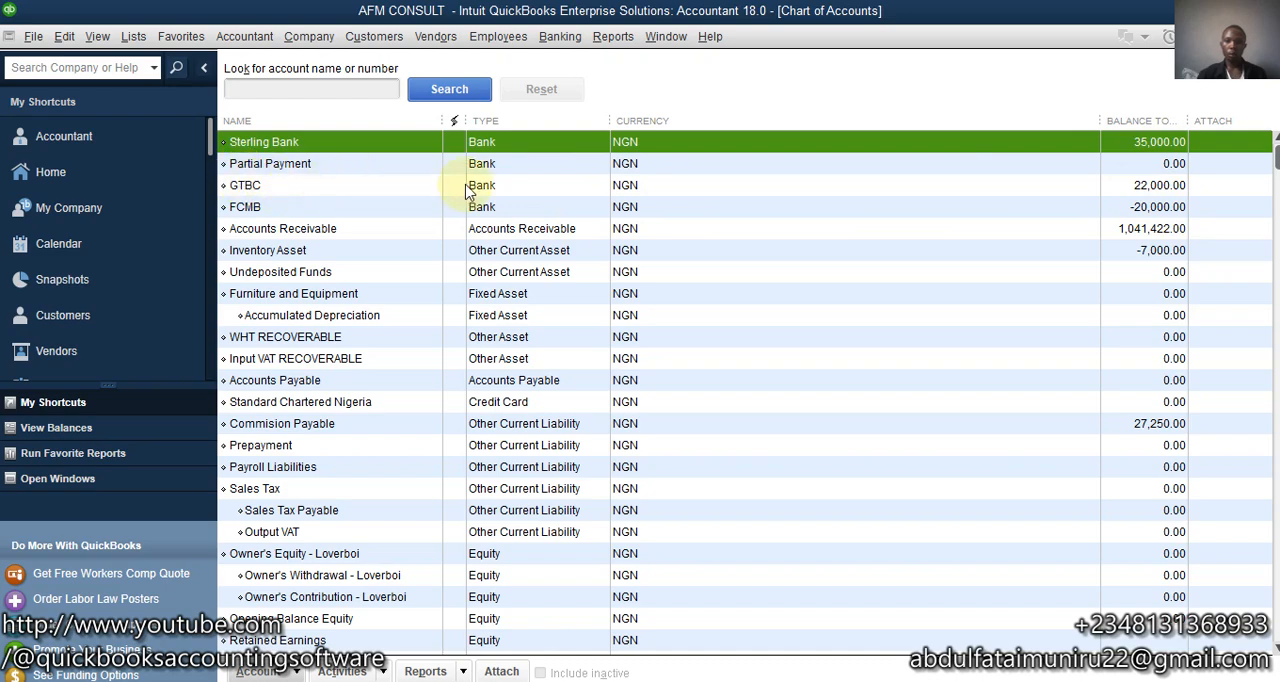
click(1147, 190)
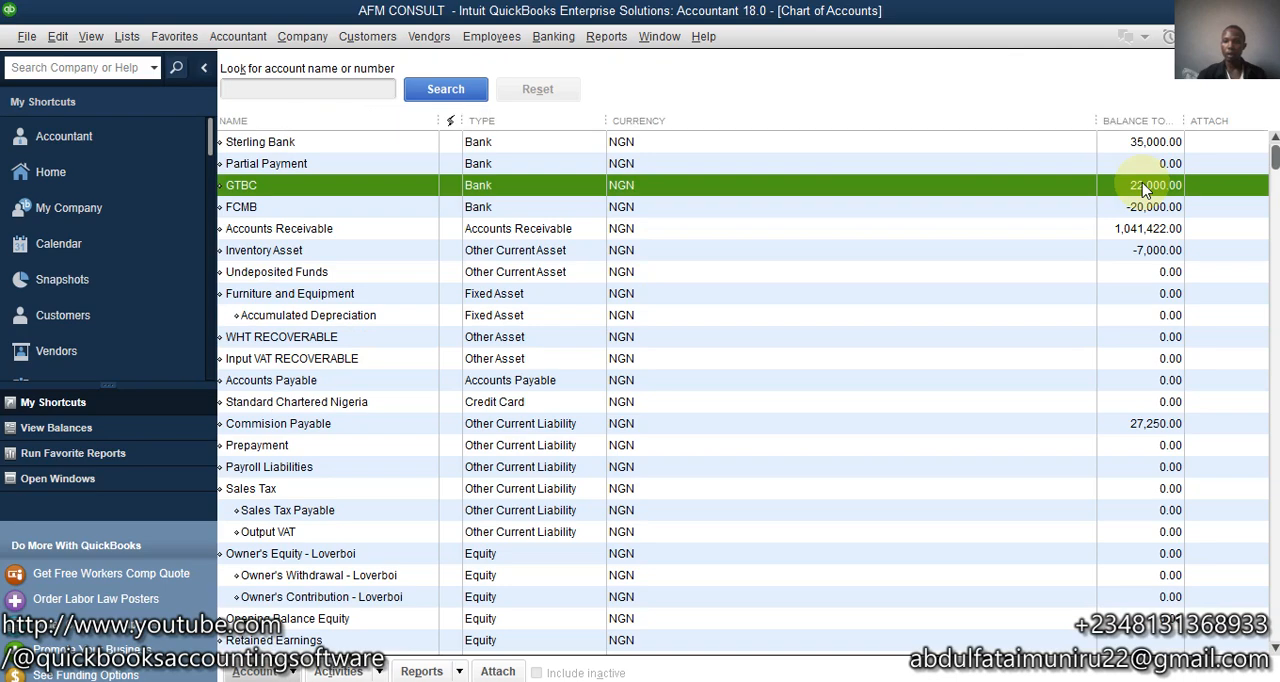
double_click(1147, 190)
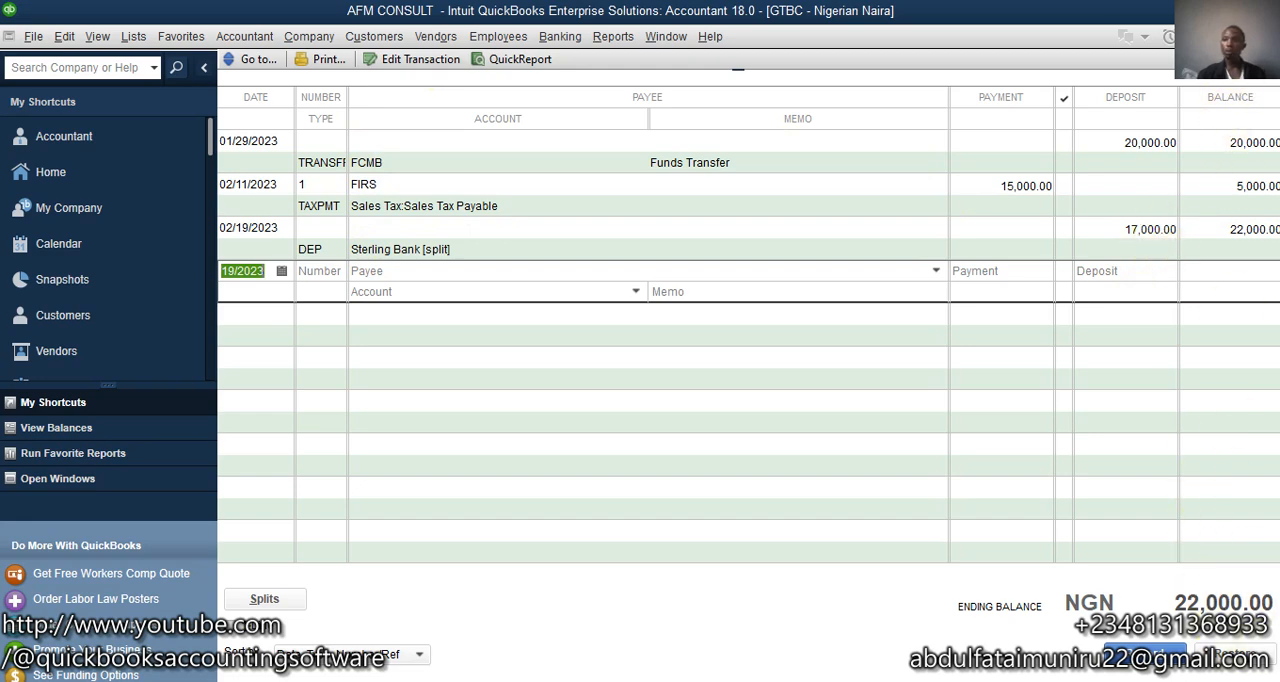
key(ctrl+a)
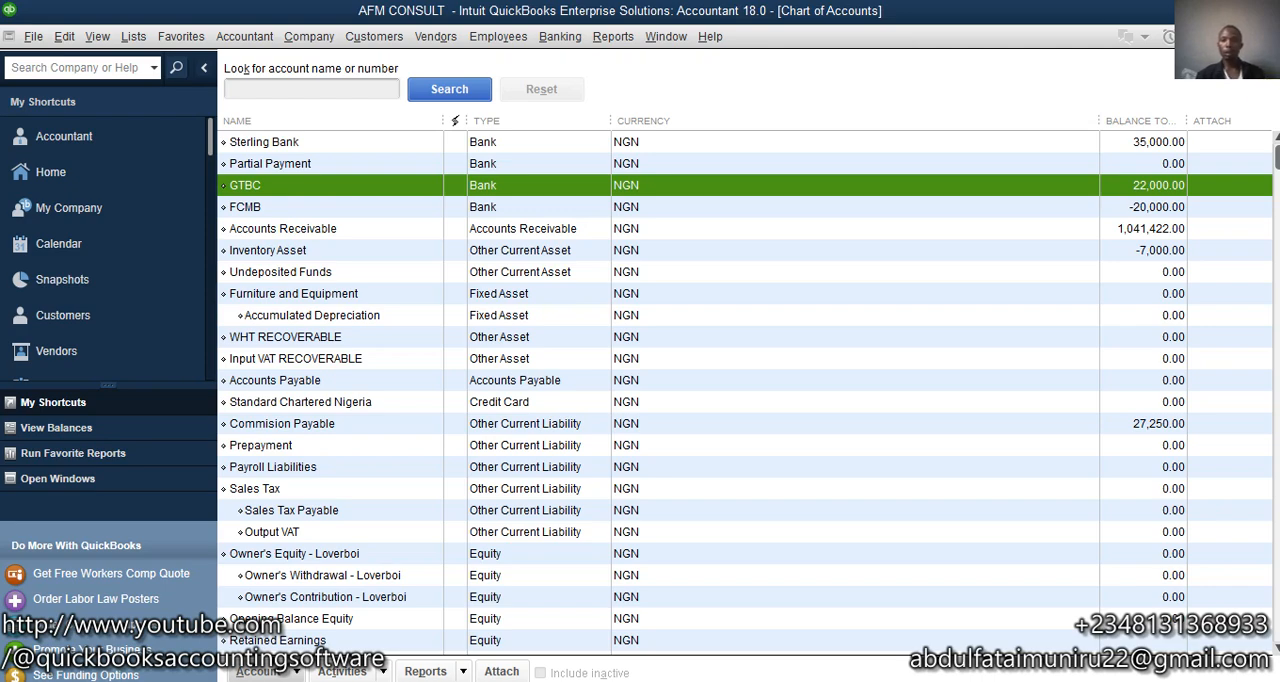
click(1266, 37)
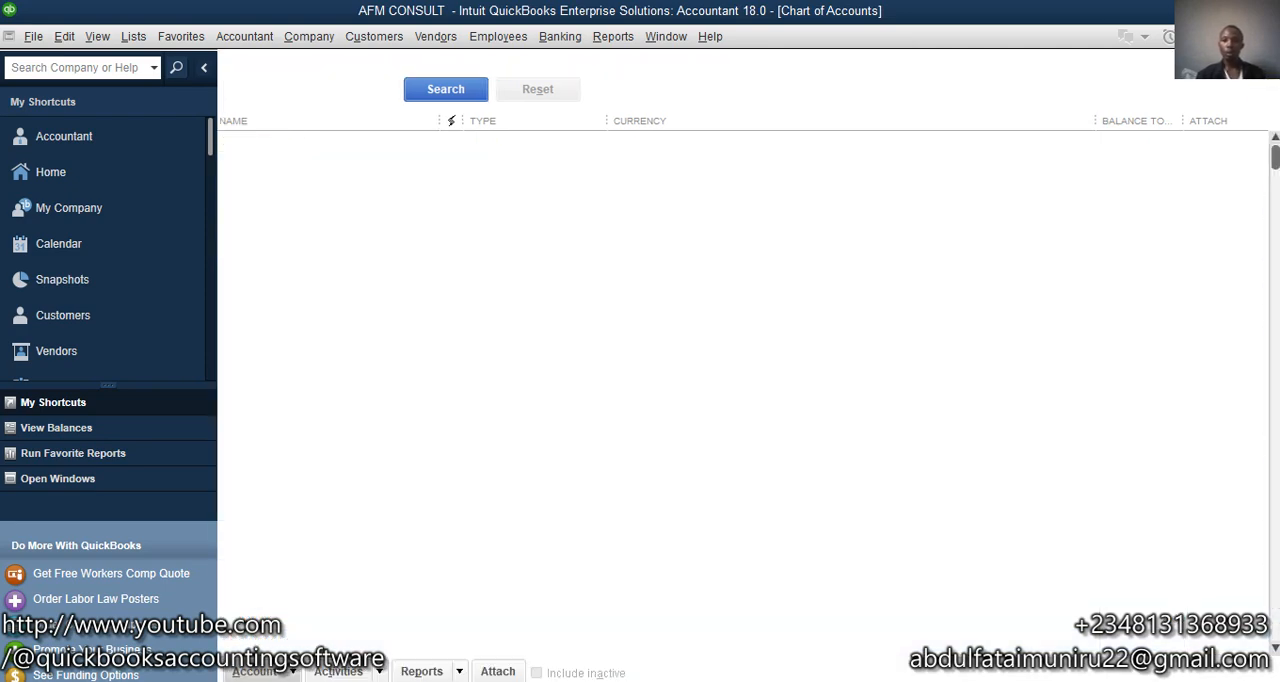